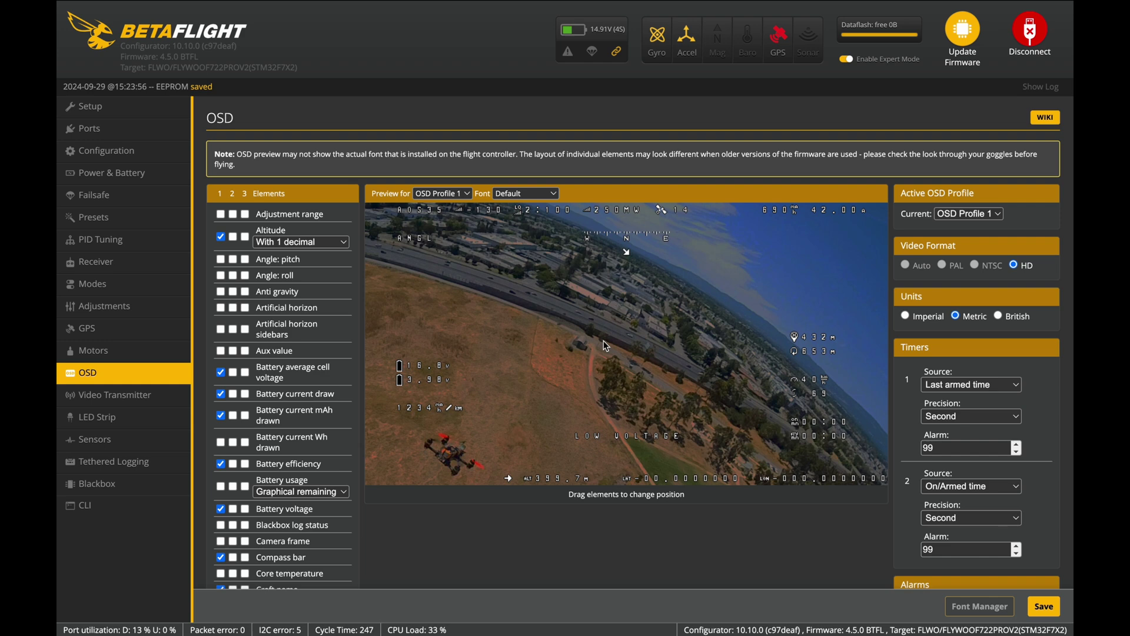
In the firmware flasher, choose the ACCIF405 board and remove OSD (SD) from the build options
click(963, 28)
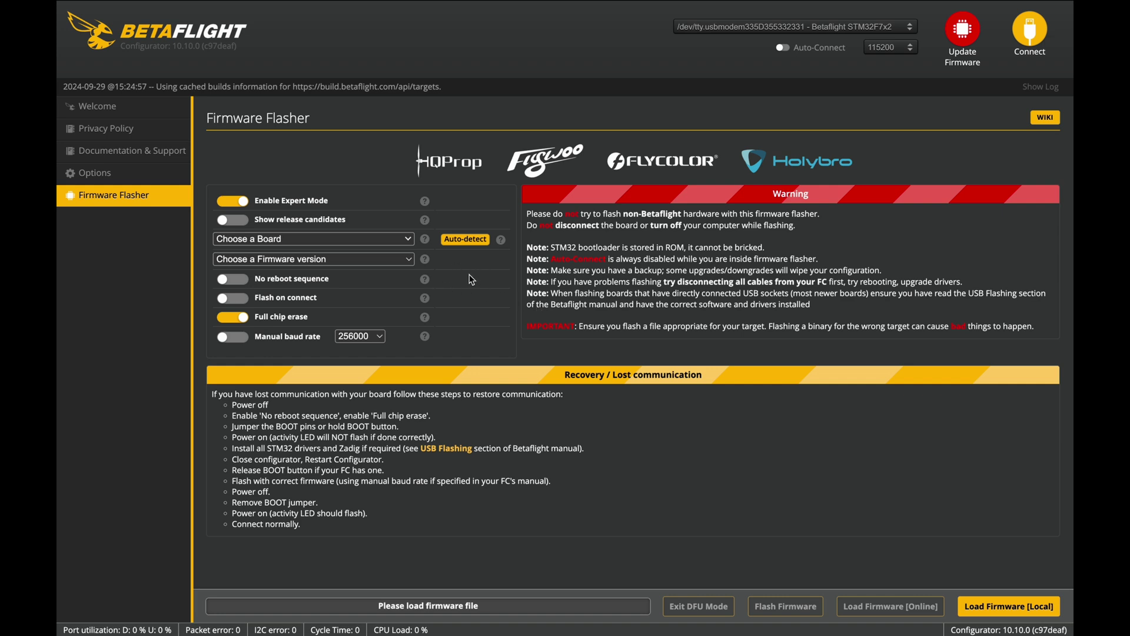
click(406, 242)
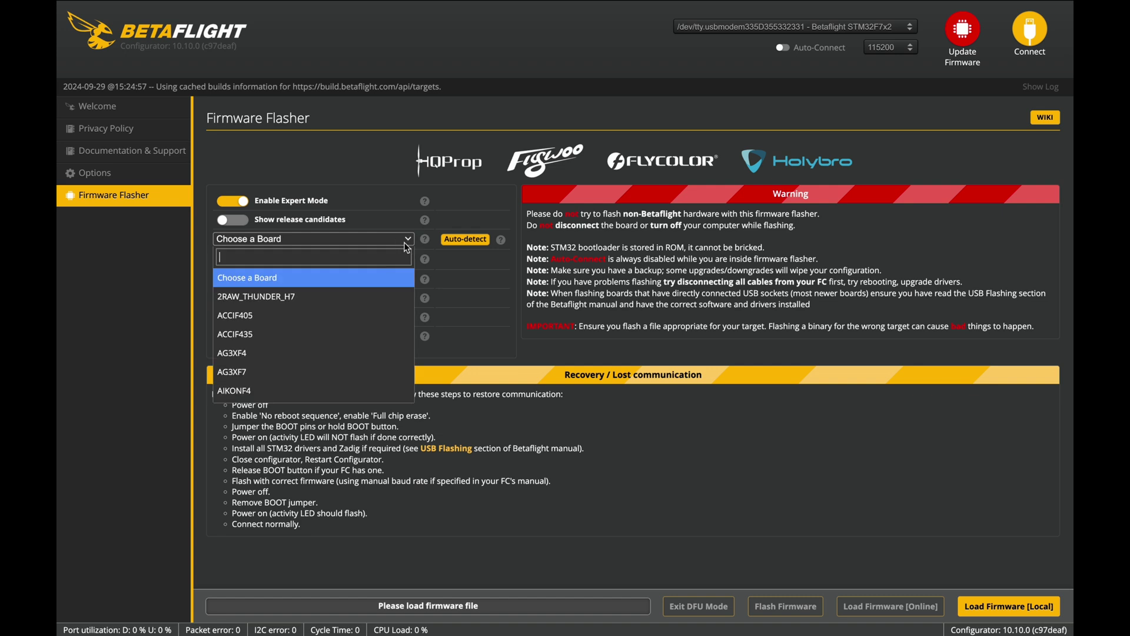
click(318, 323)
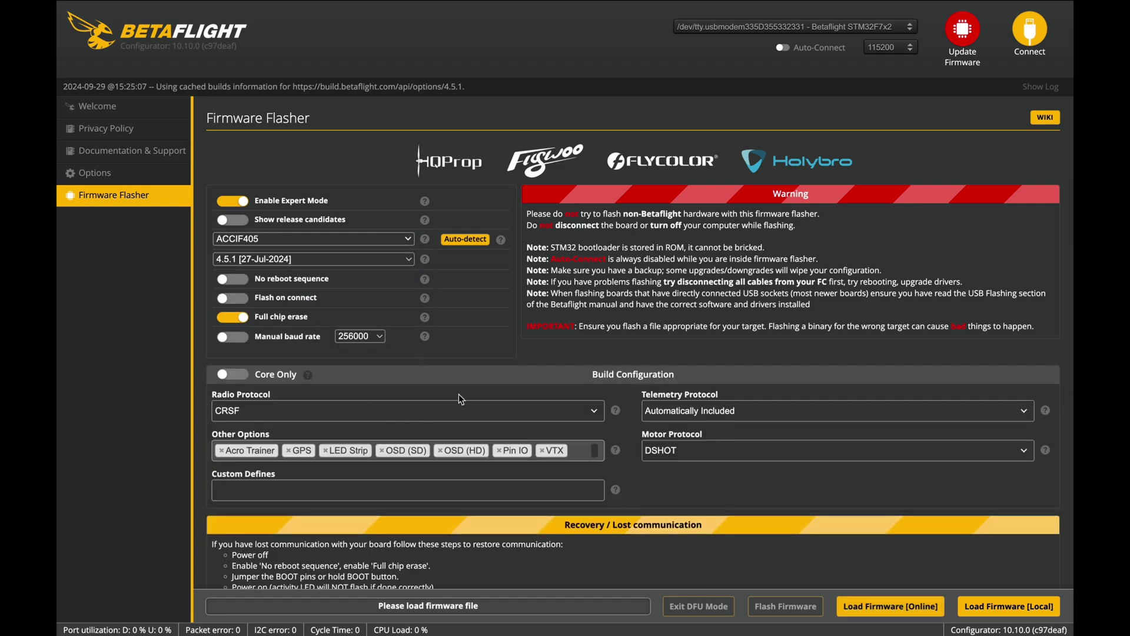
click(381, 450)
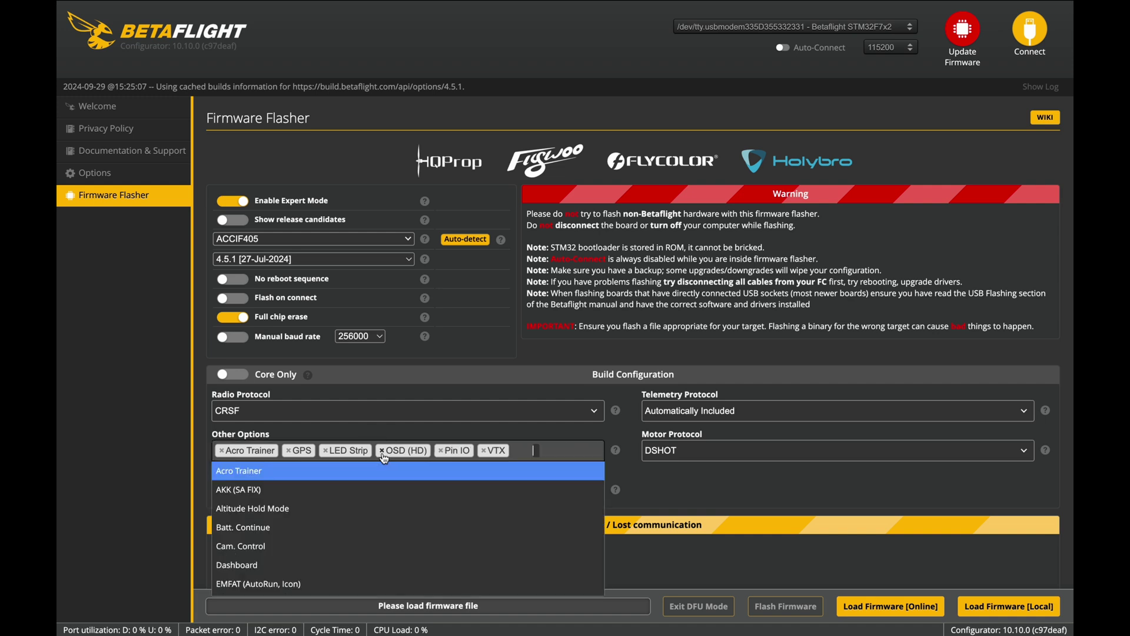
click(483, 451)
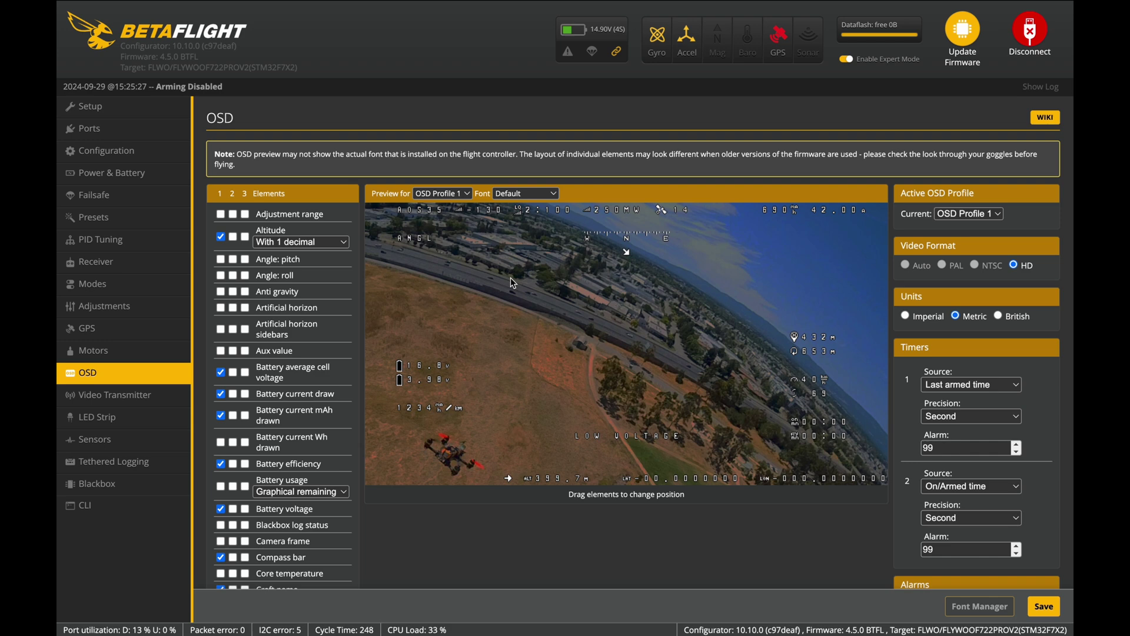
Set the UART3 peripheral to VTX (MSP + Displayport) in the port configuration, then save and reboot the flight controller
click(118, 129)
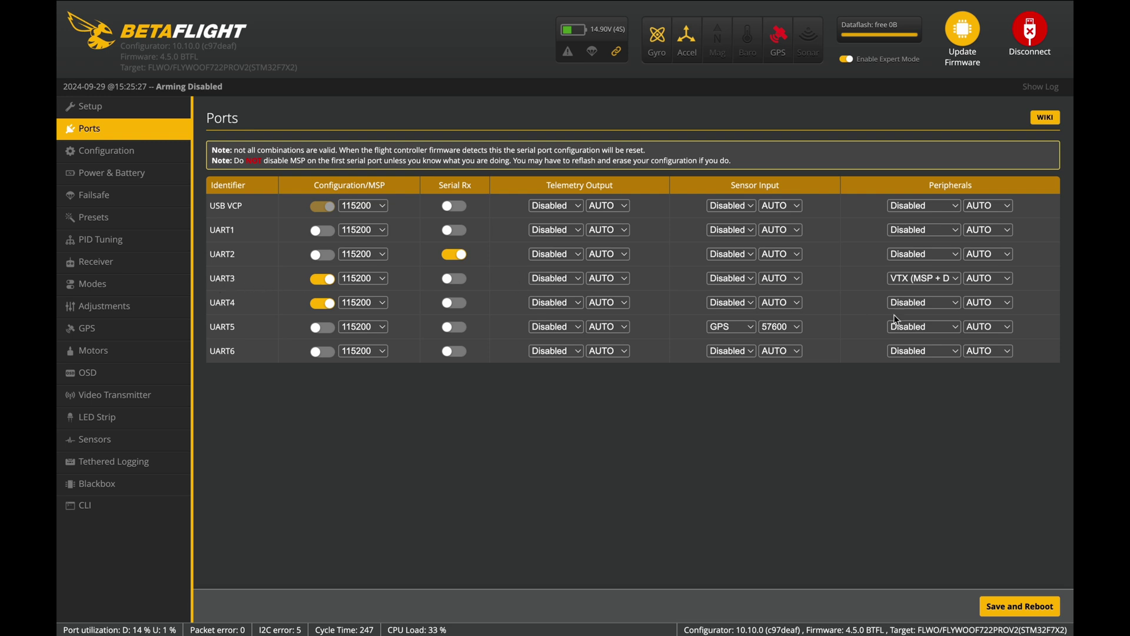
click(899, 279)
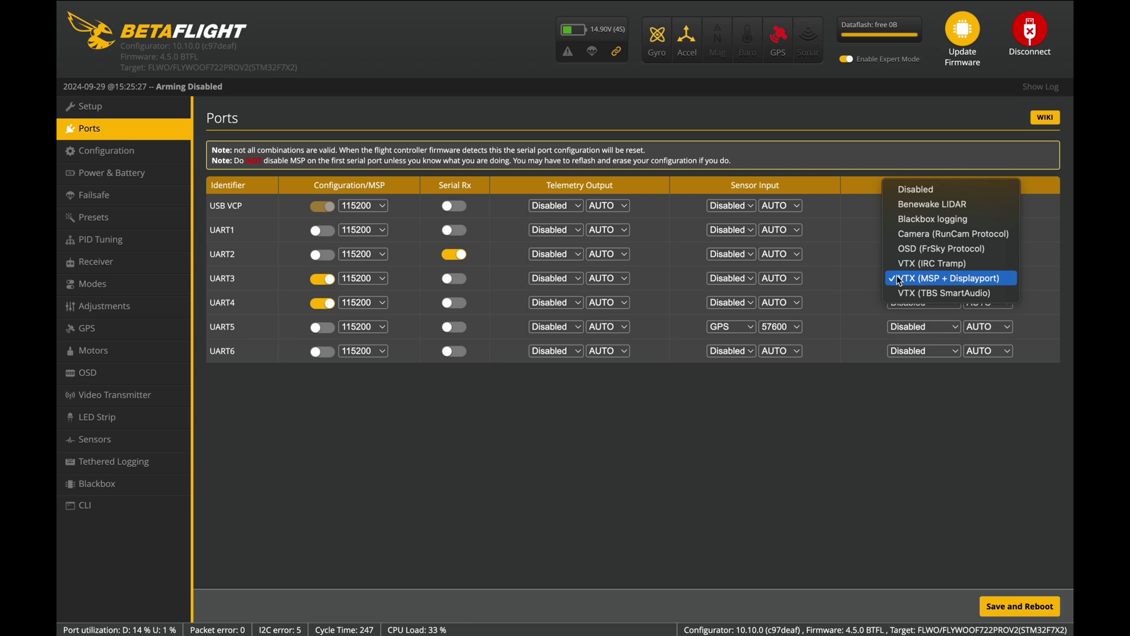
click(899, 279)
click(993, 608)
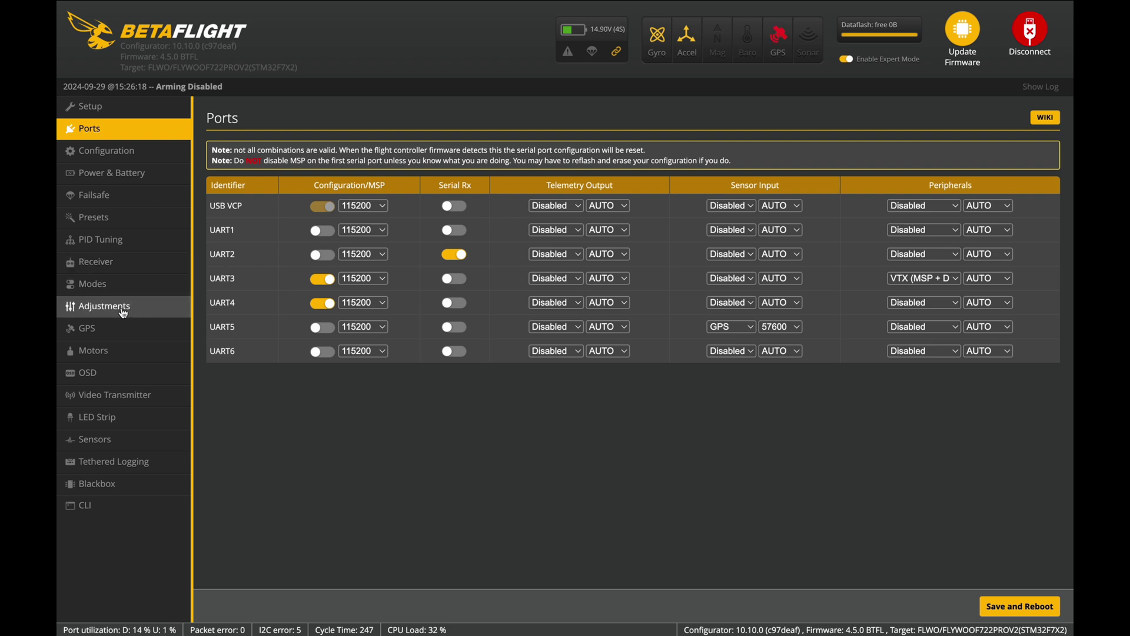
Search the presets for osd, open "OSD for Fpv.wtf, DJI O3, Avatar HD" and enable displayport and MSP VTX on uart 3
click(128, 213)
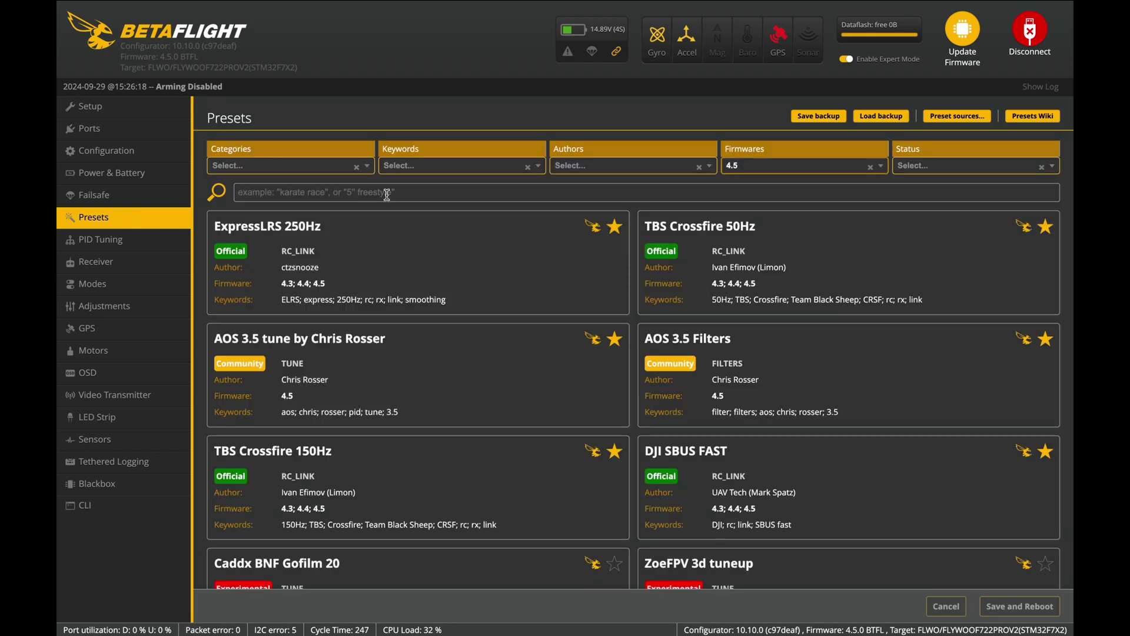
text(osd)
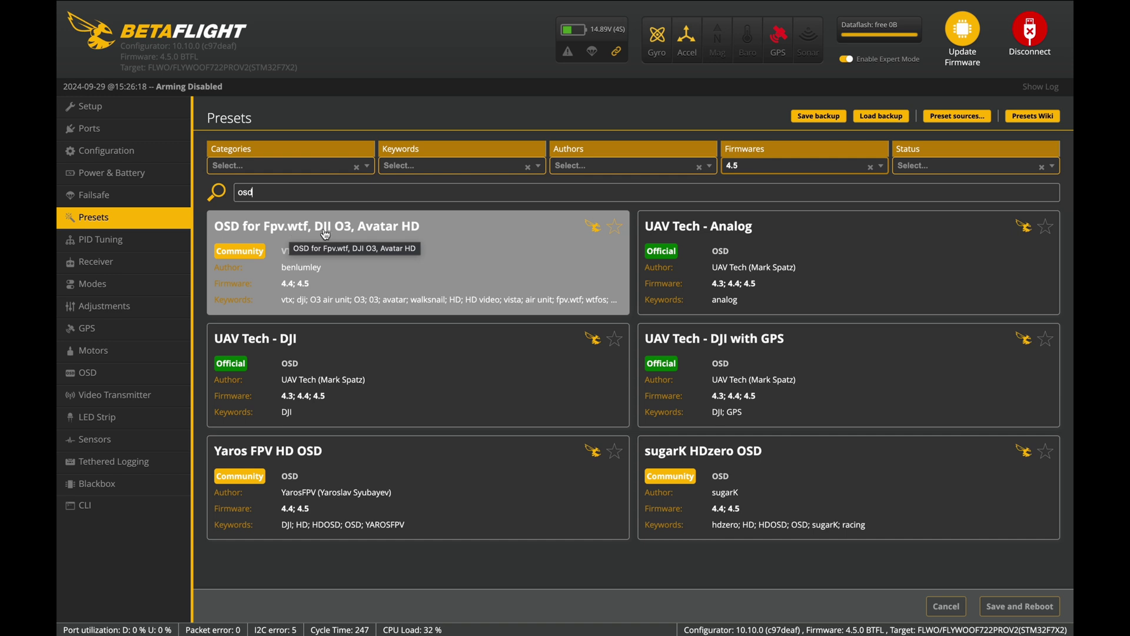
click(383, 232)
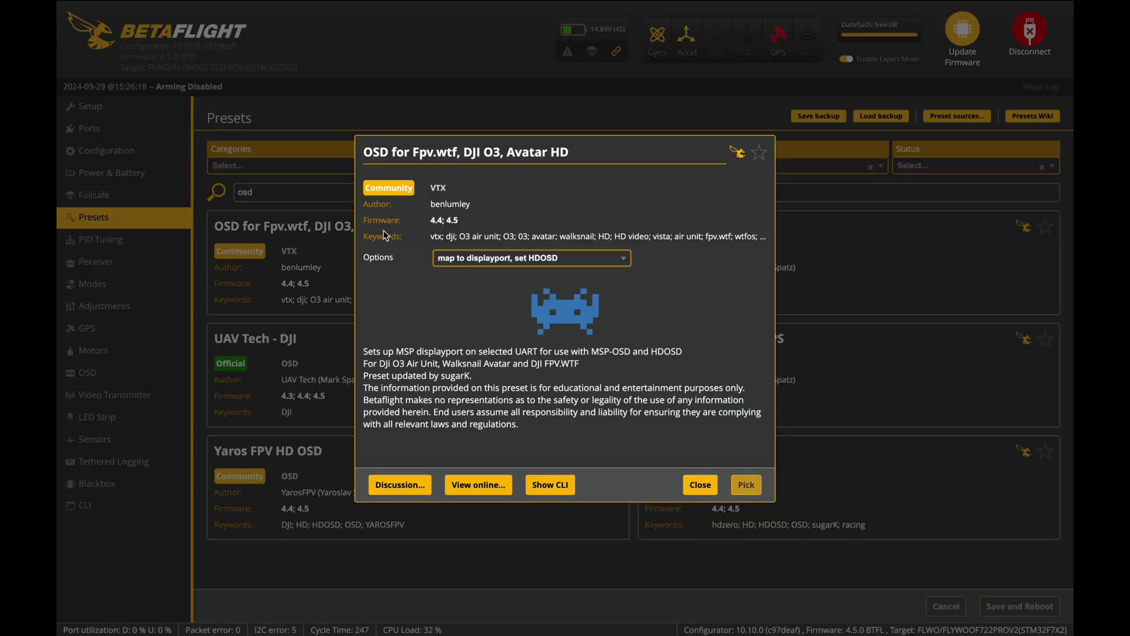
click(522, 259)
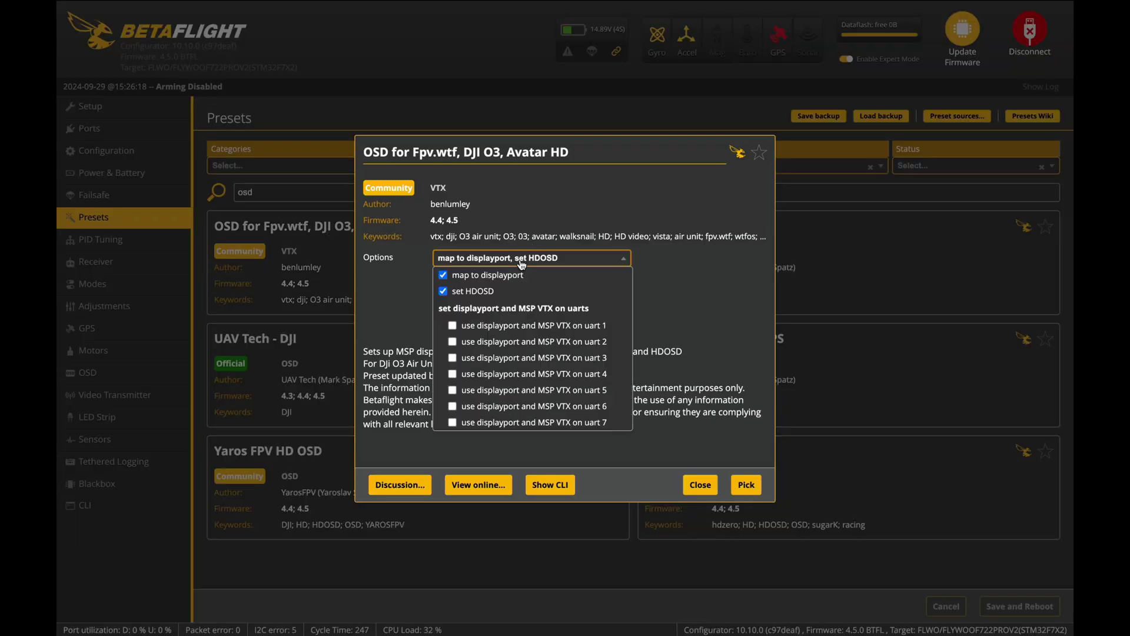
click(453, 358)
click(708, 339)
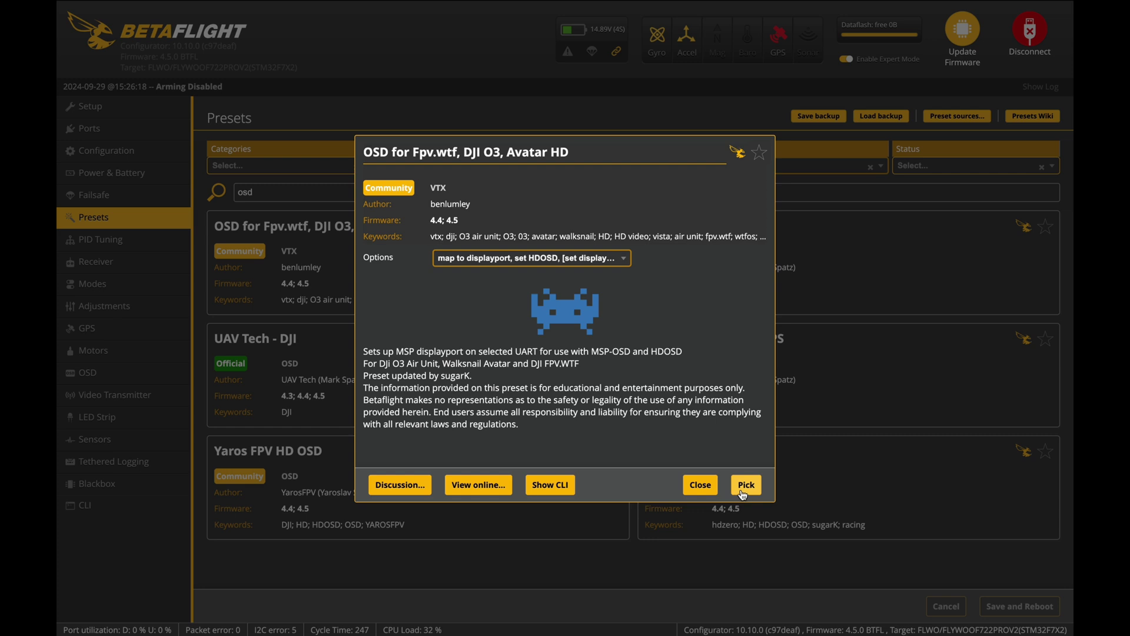
Examine the preset's CLI commands for the displayport device, video system and serial port, and close the preset without applying it
click(542, 485)
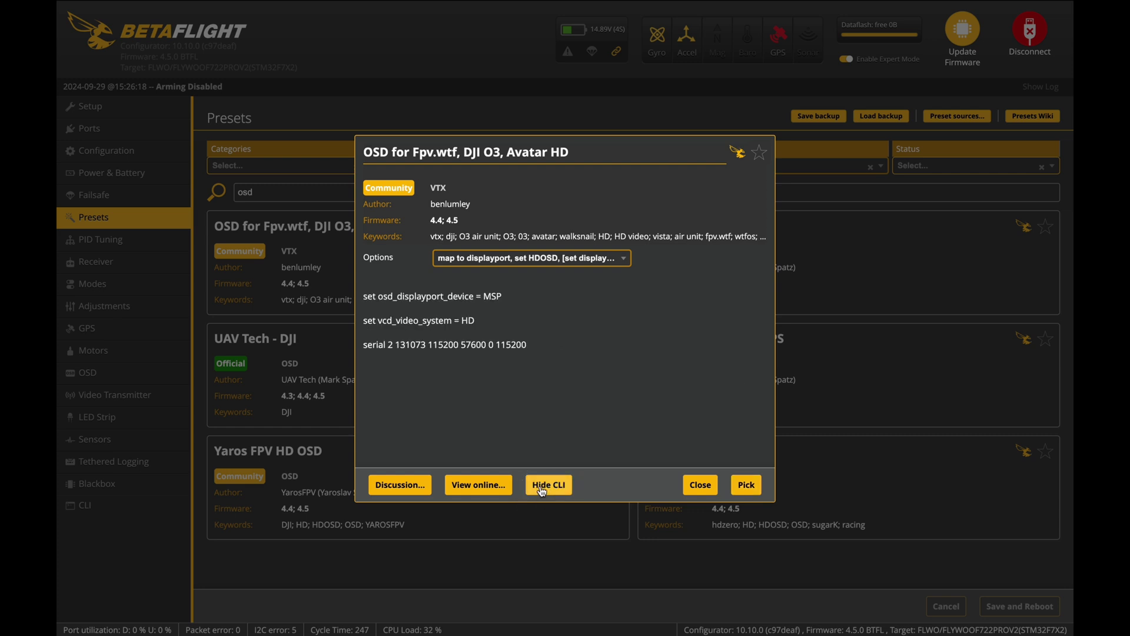
drag(505, 299, 364, 301)
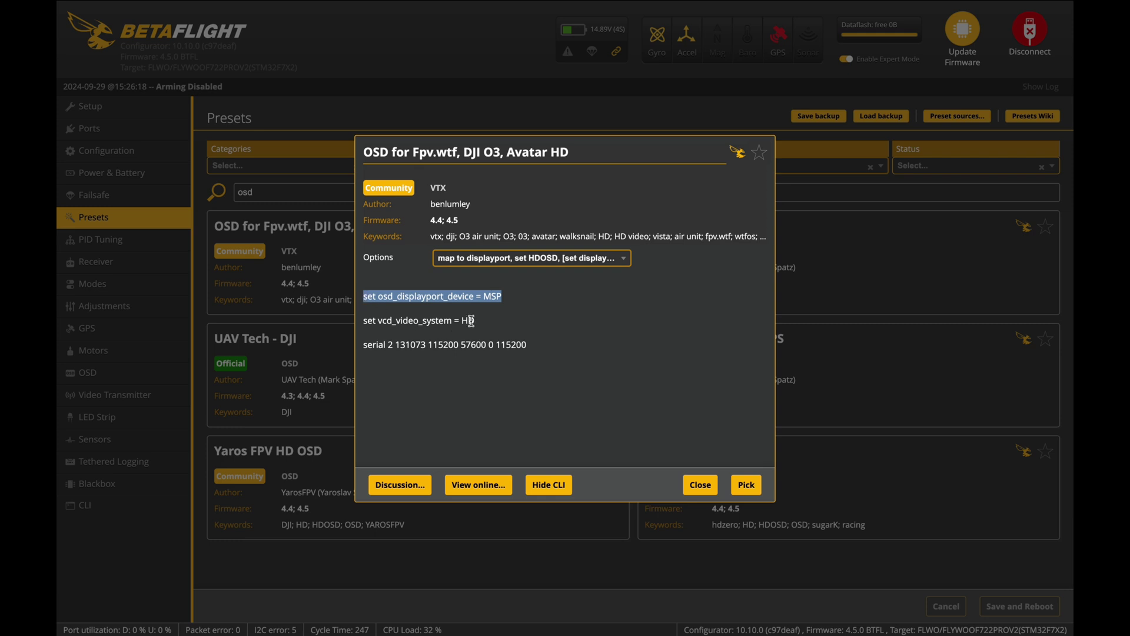
drag(476, 321, 361, 324)
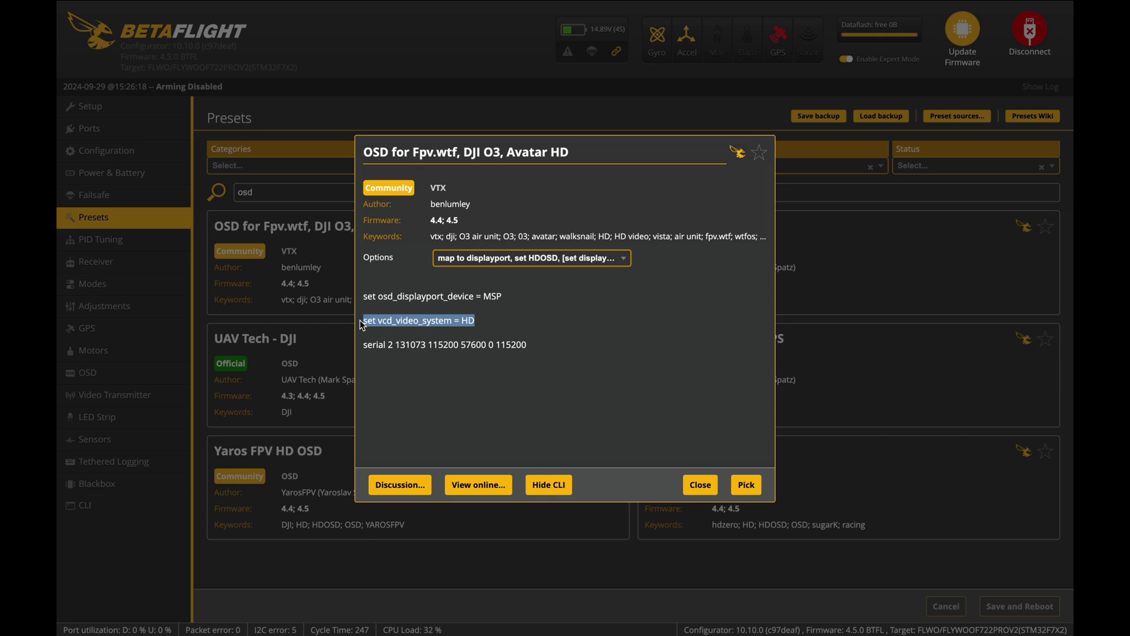
drag(552, 350, 364, 333)
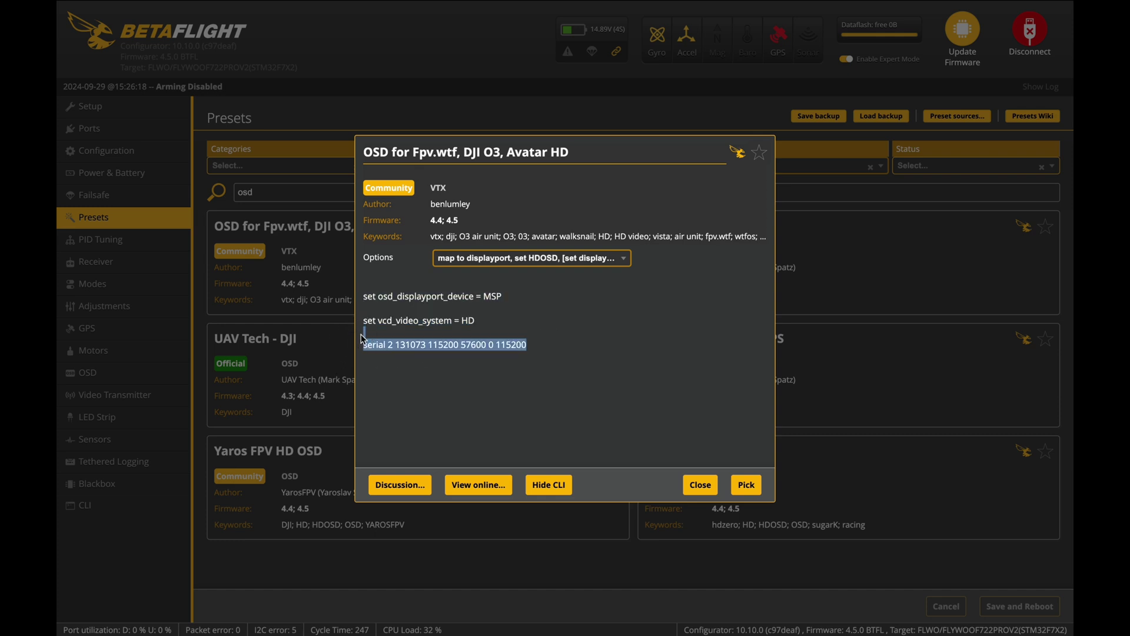
click(696, 484)
Open the OSD settings and look through the list of available elements
click(88, 374)
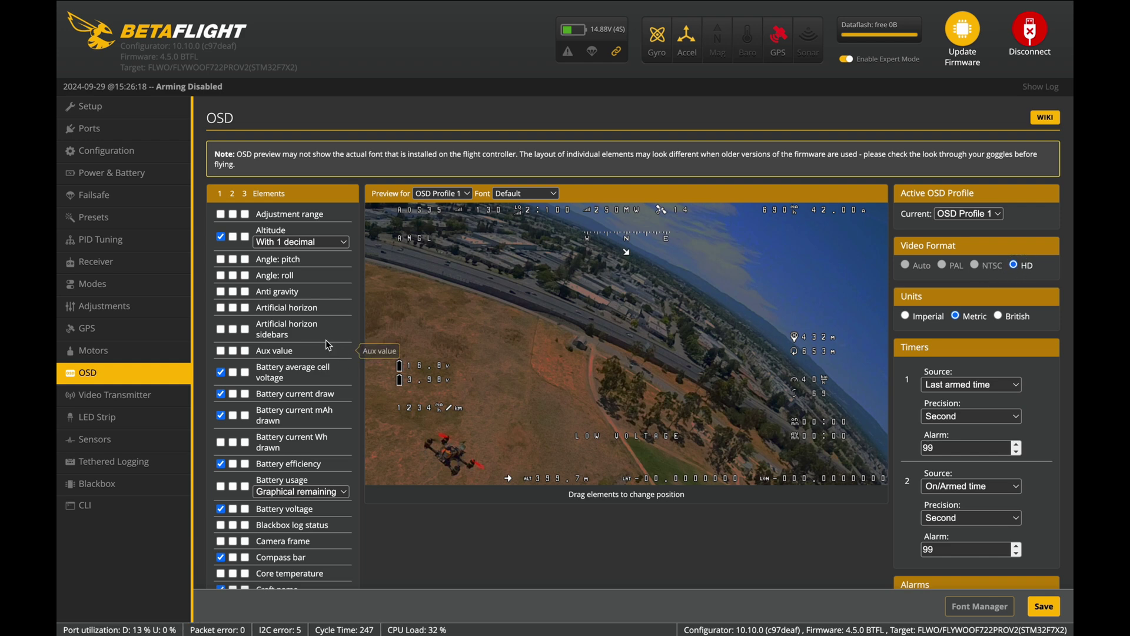
scroll(296, 358, down, 5)
scroll(295, 358, down, 10)
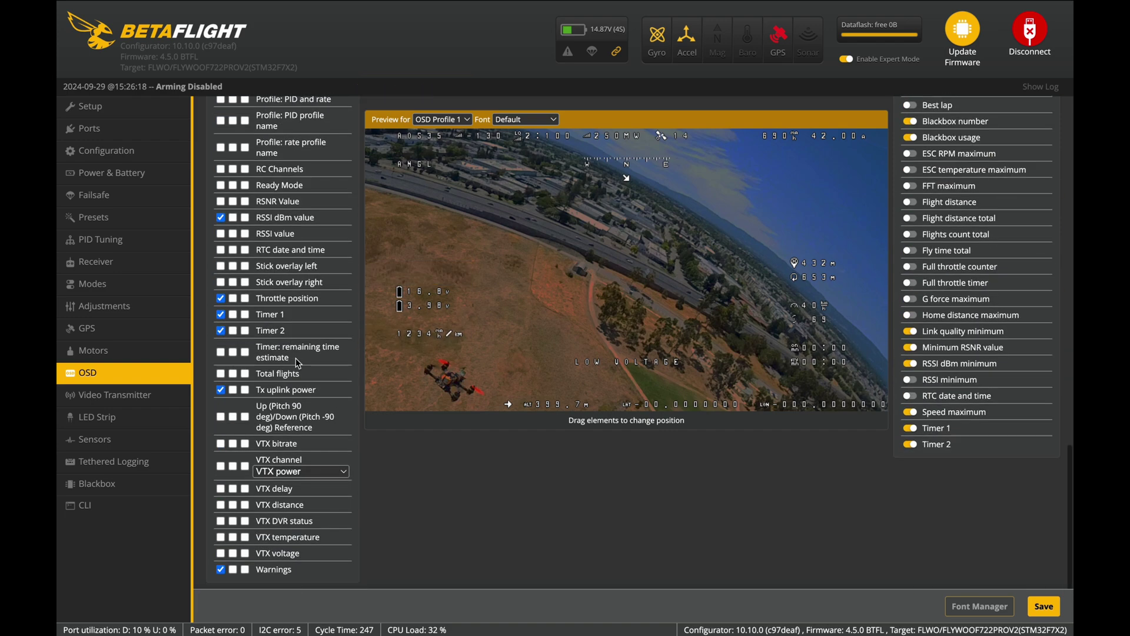
scroll(295, 358, up, 15)
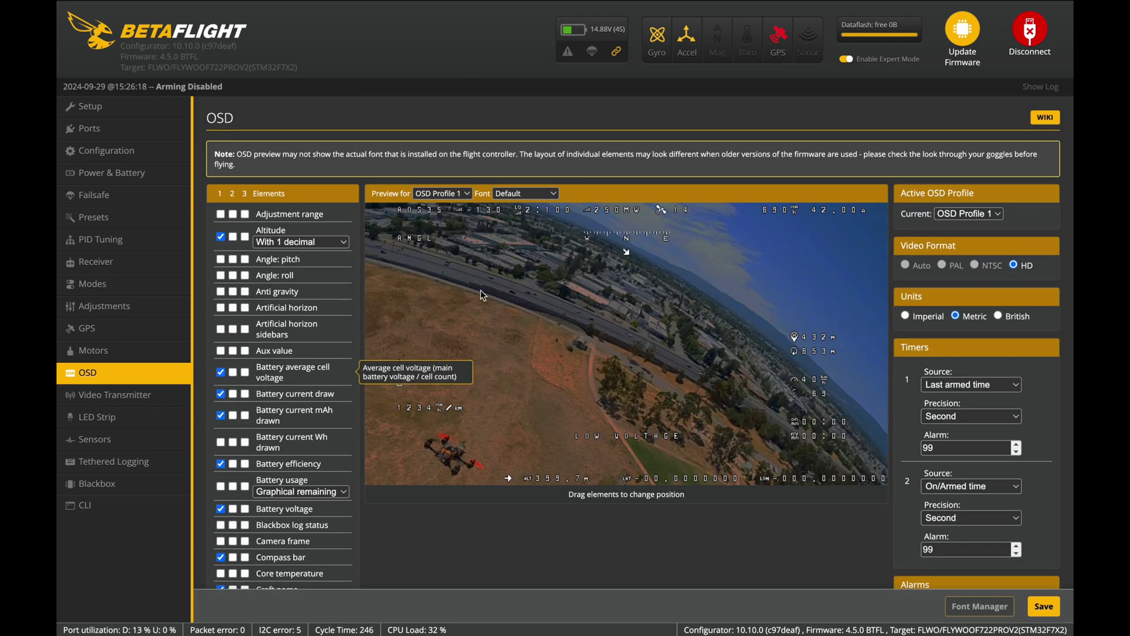
Try out the Artificial horizon and ESC RPM elements in OSD profile 1, repositioning the ESC RPM readouts in the preview
click(222, 307)
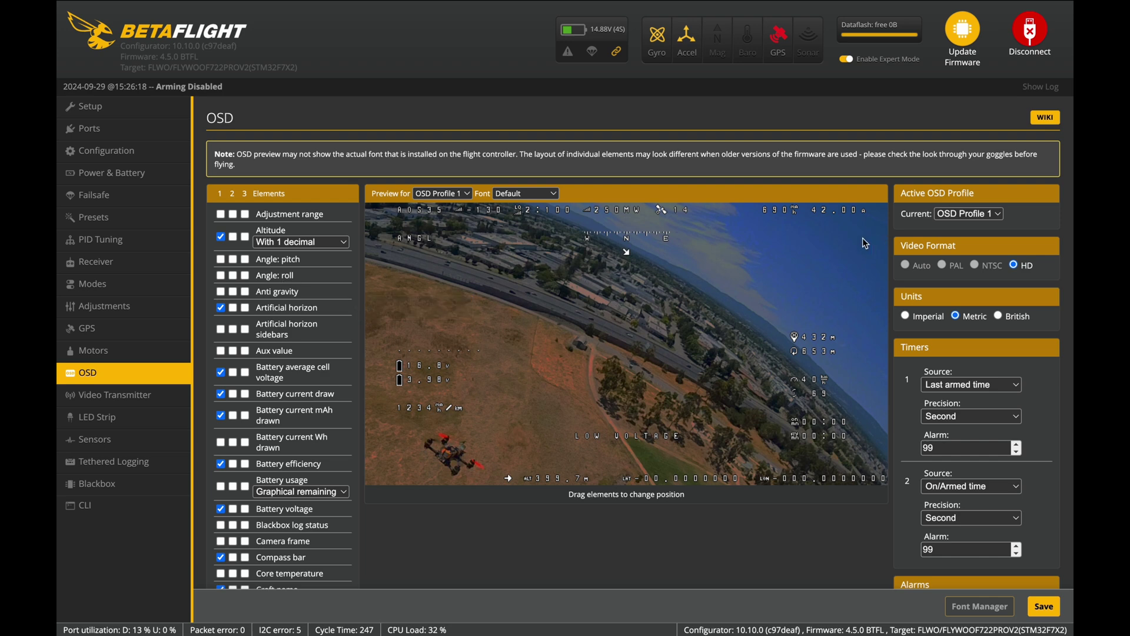
scroll(277, 353, down, 3)
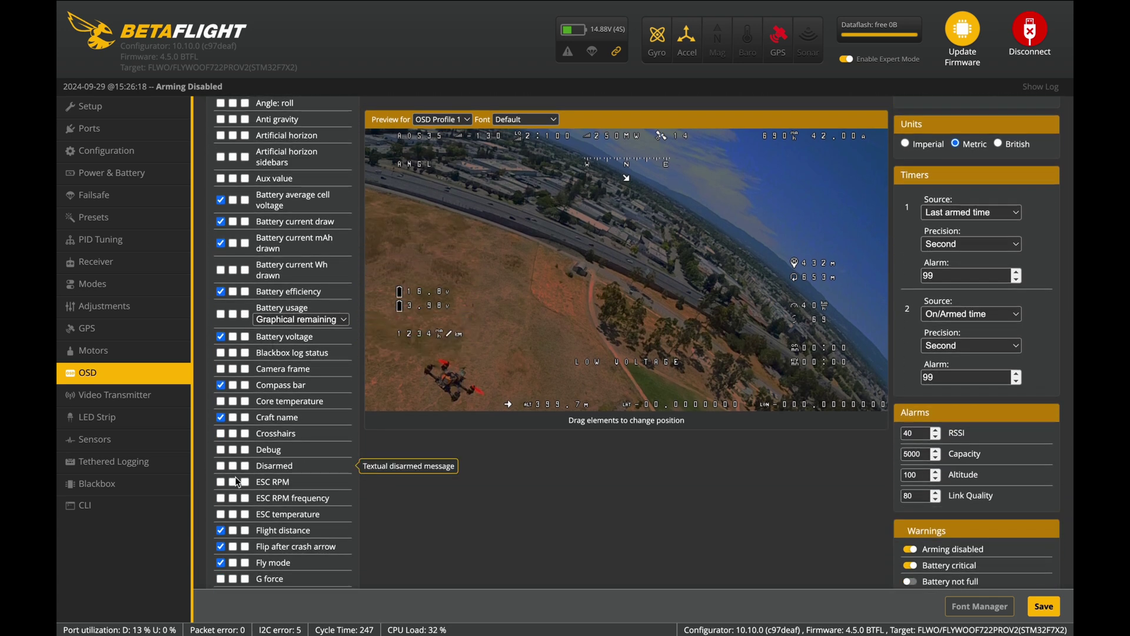
click(222, 482)
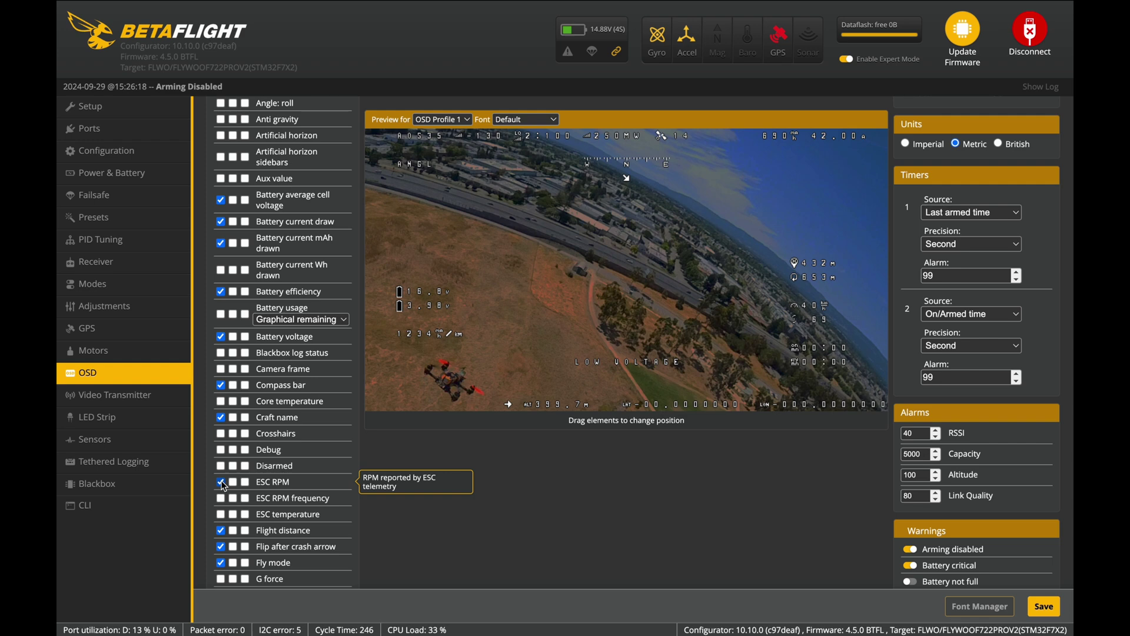
drag(581, 200, 807, 187)
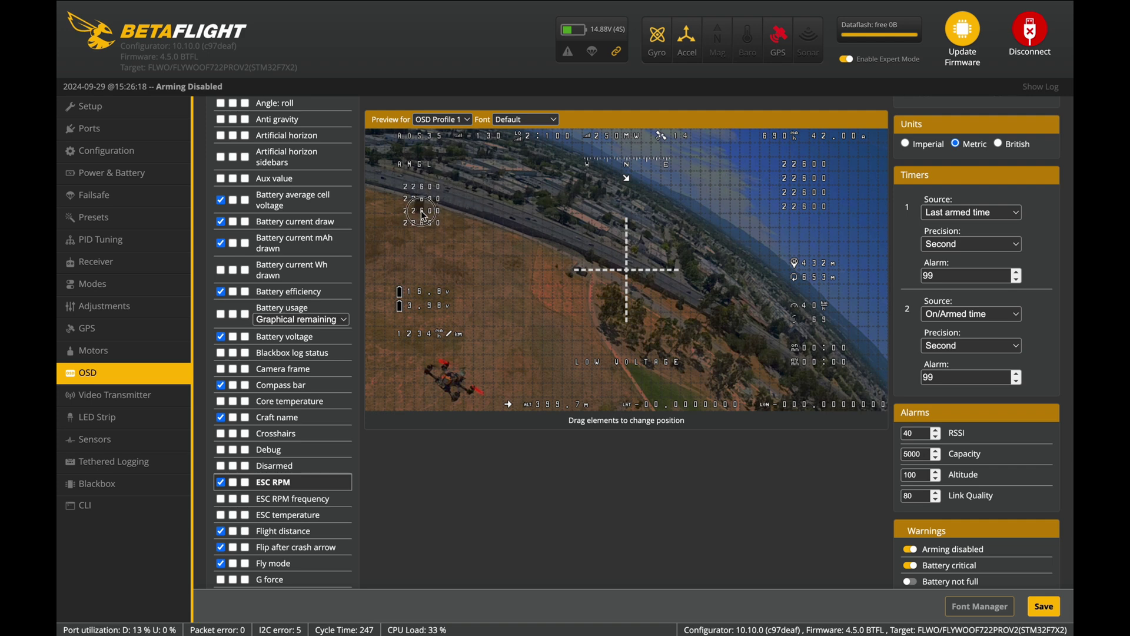
click(221, 482)
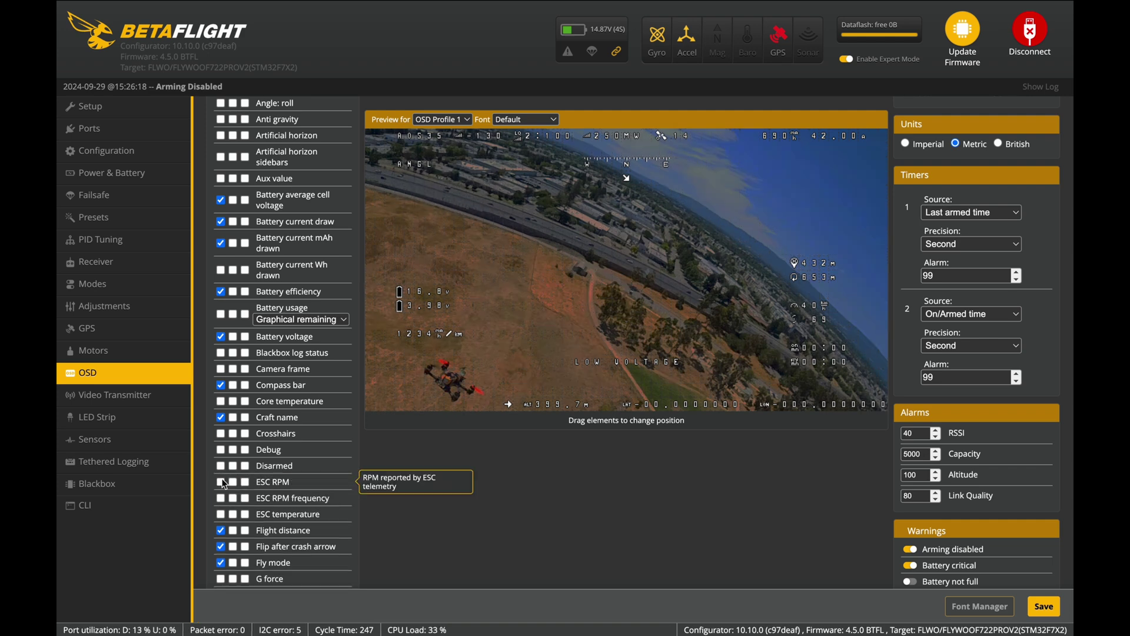
Review the profile 1, 2 and 3 checkboxes along the whole OSD element list
scroll(419, 229, up, 3)
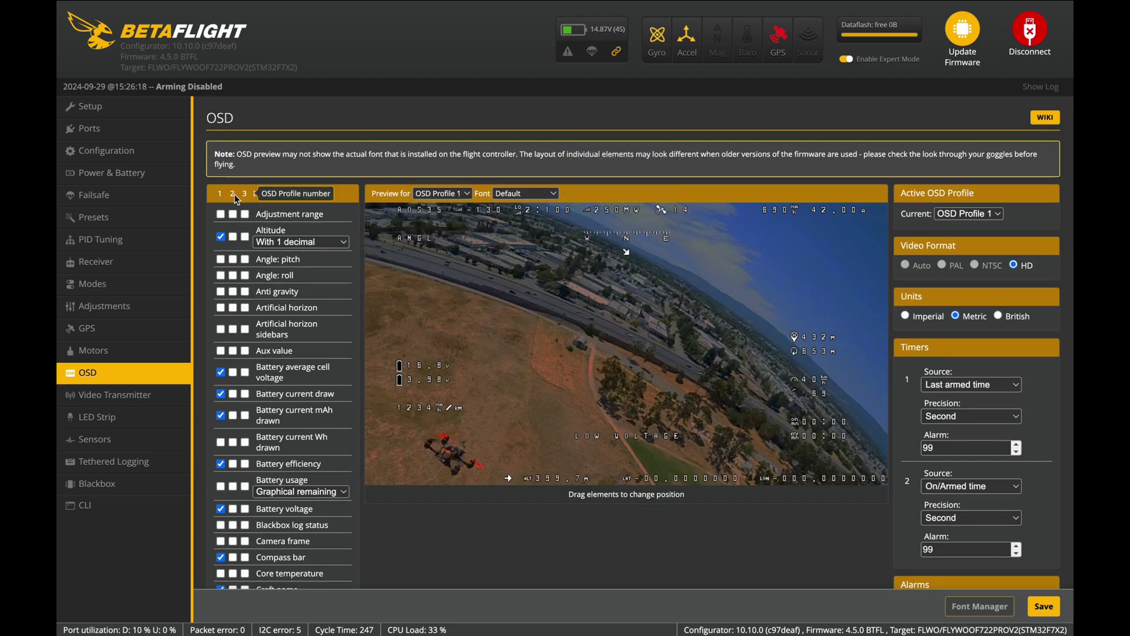
scroll(279, 327, down, 10)
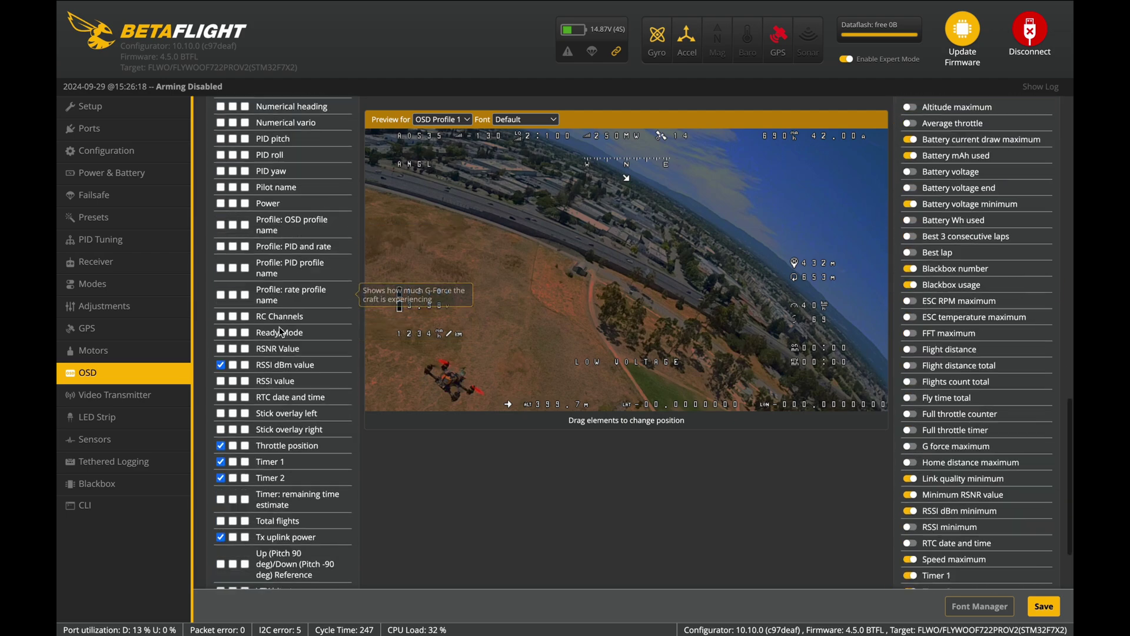
scroll(281, 332, up, 10)
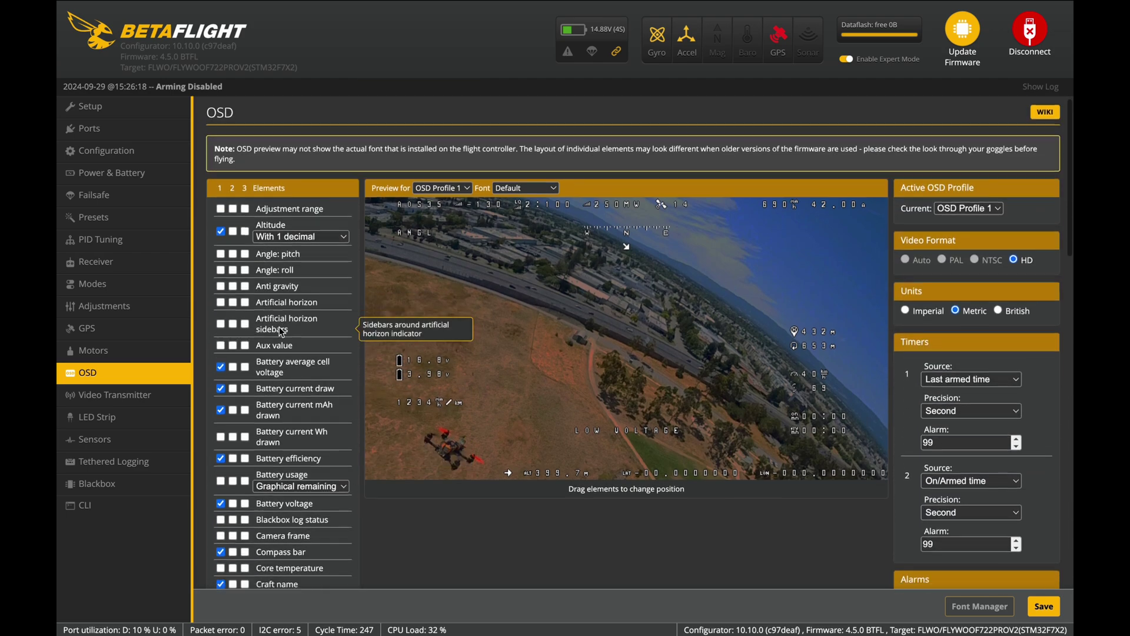
scroll(279, 326, down, 15)
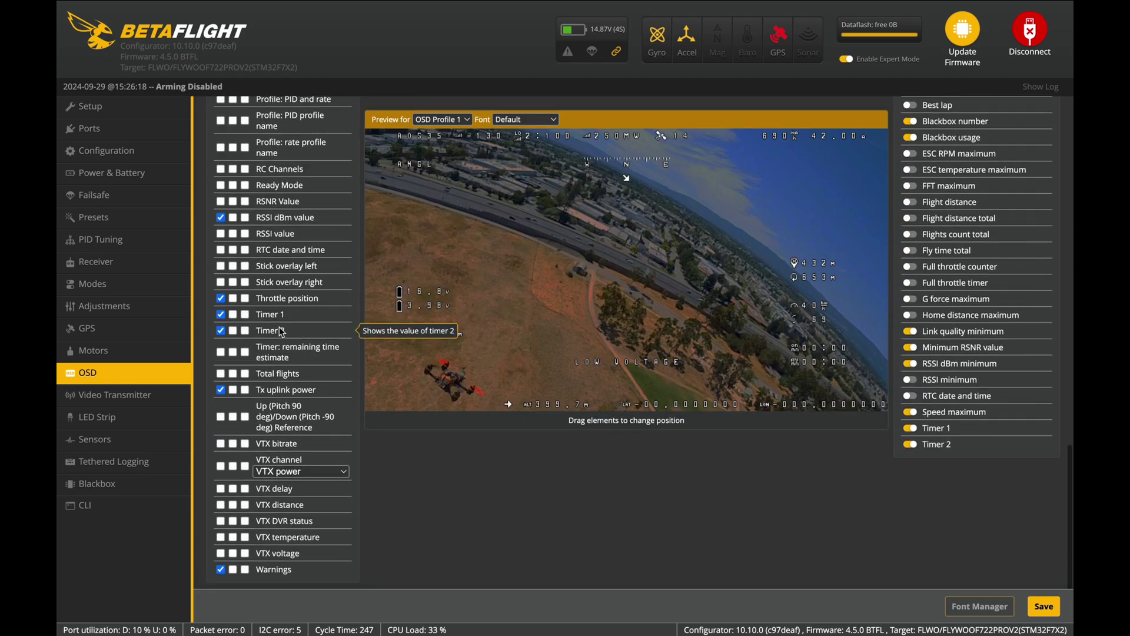
scroll(281, 332, up, 12)
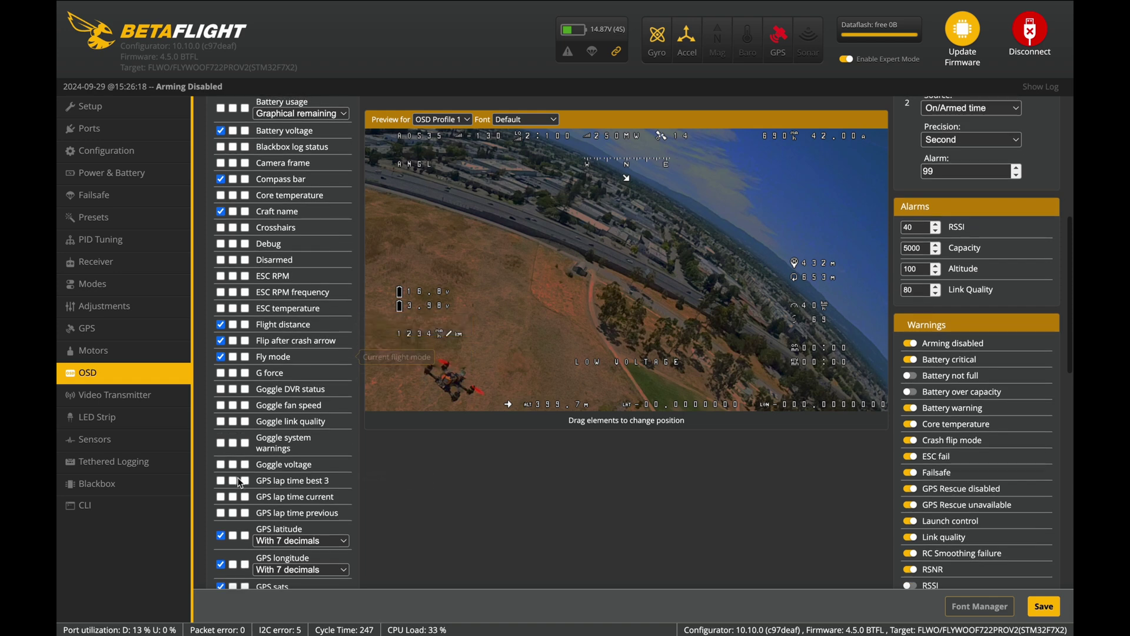
scroll(259, 465, up, 6)
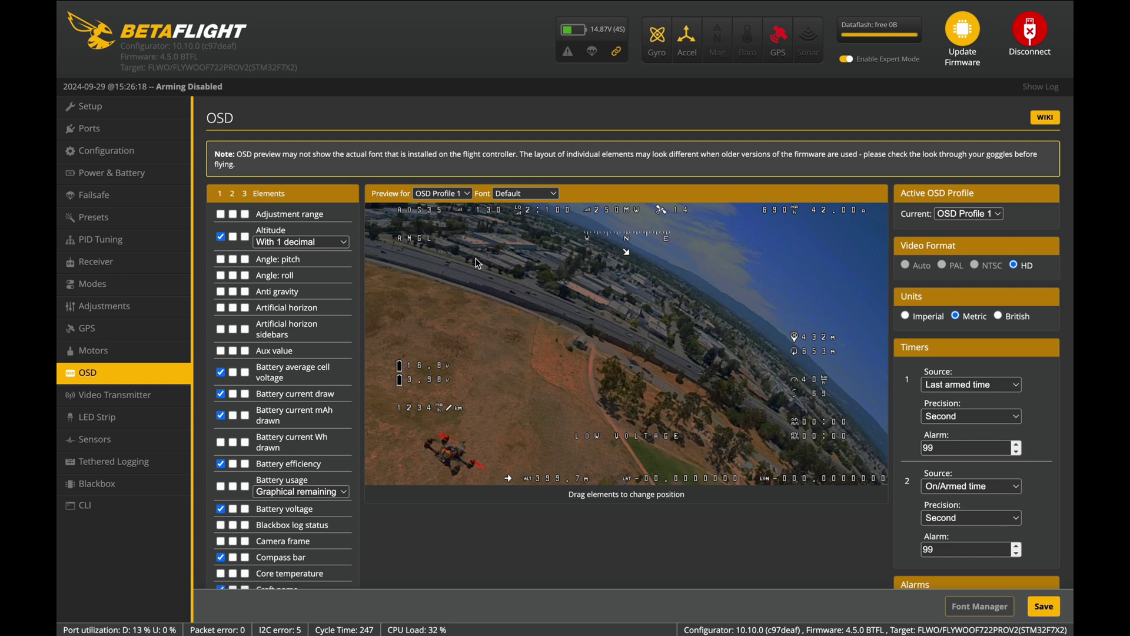
Enable the Battery average cell voltage element for OSD profile 2
scroll(493, 276, down, 1)
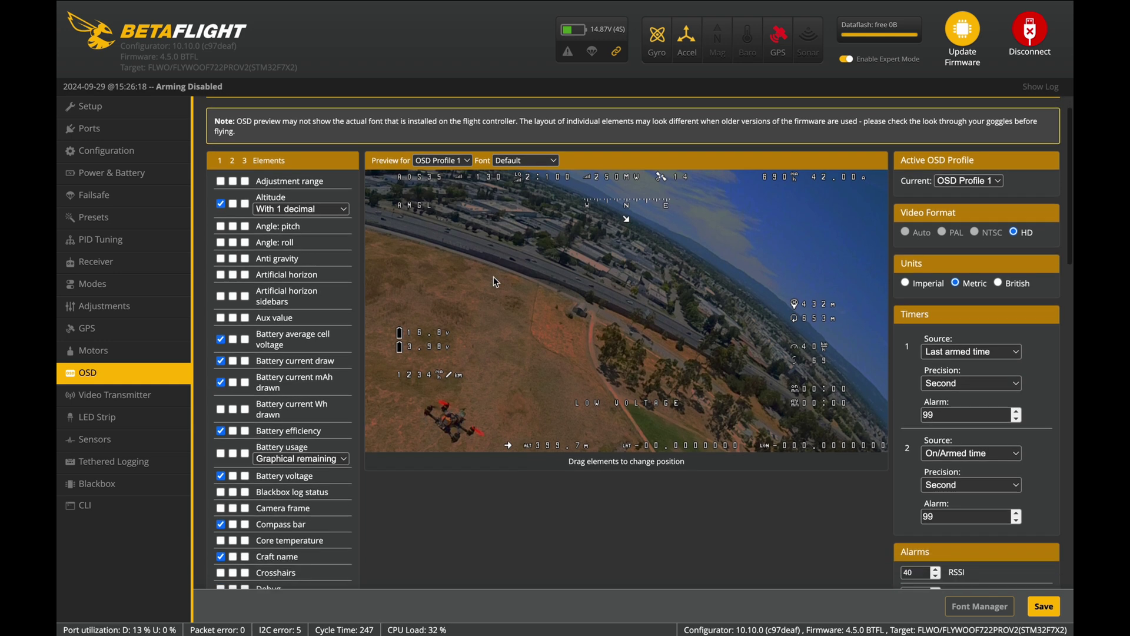
scroll(493, 276, down, 1)
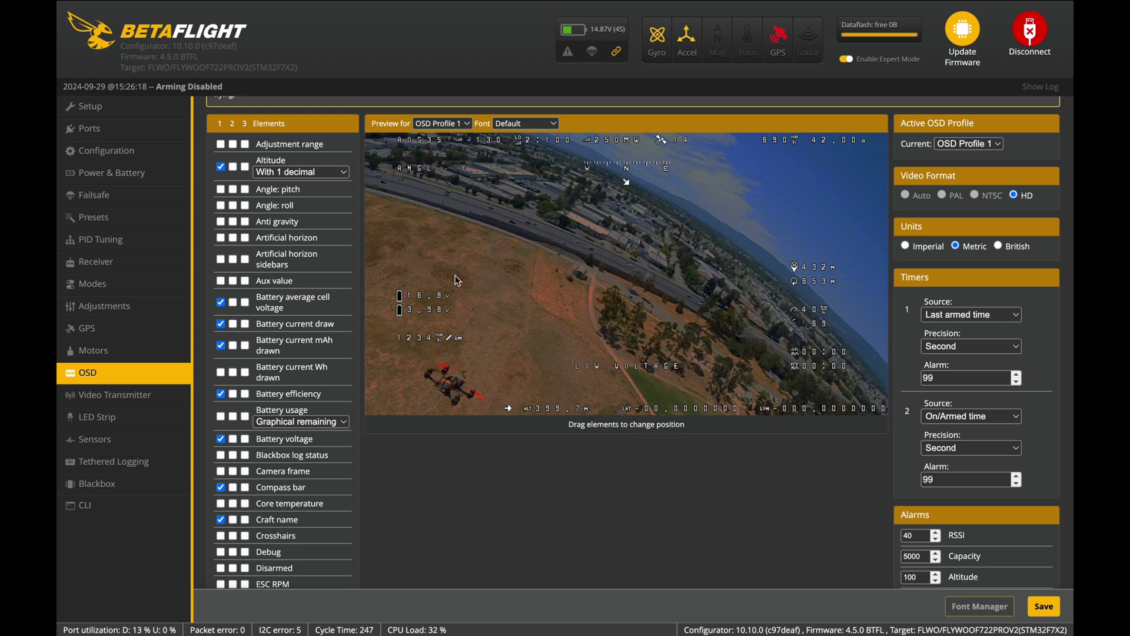
click(233, 302)
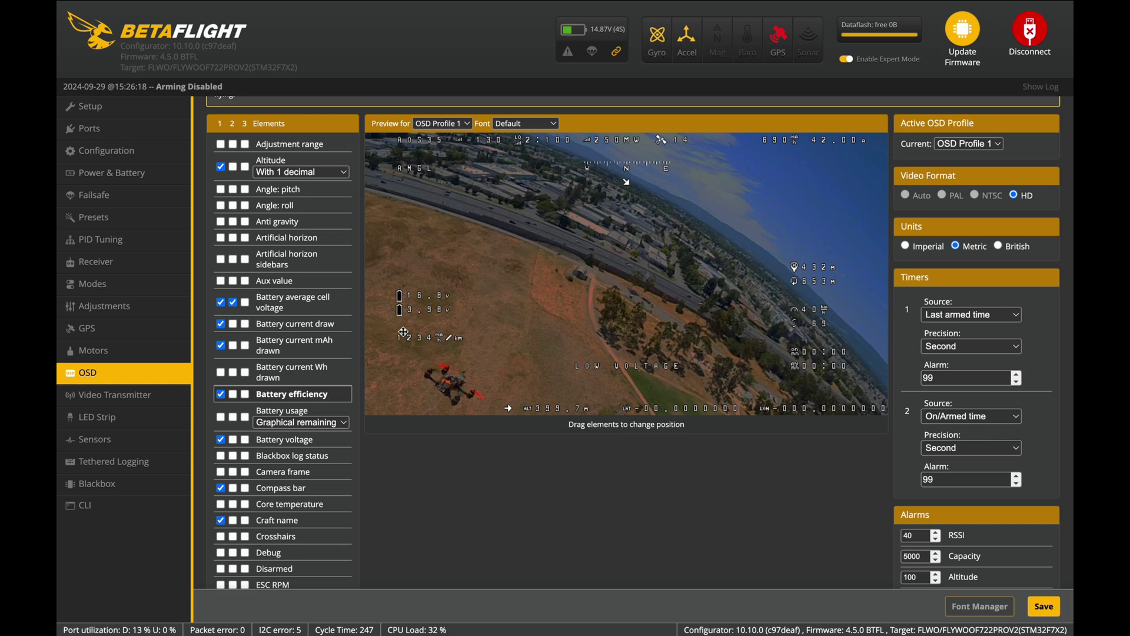
scroll(404, 332, down, 2)
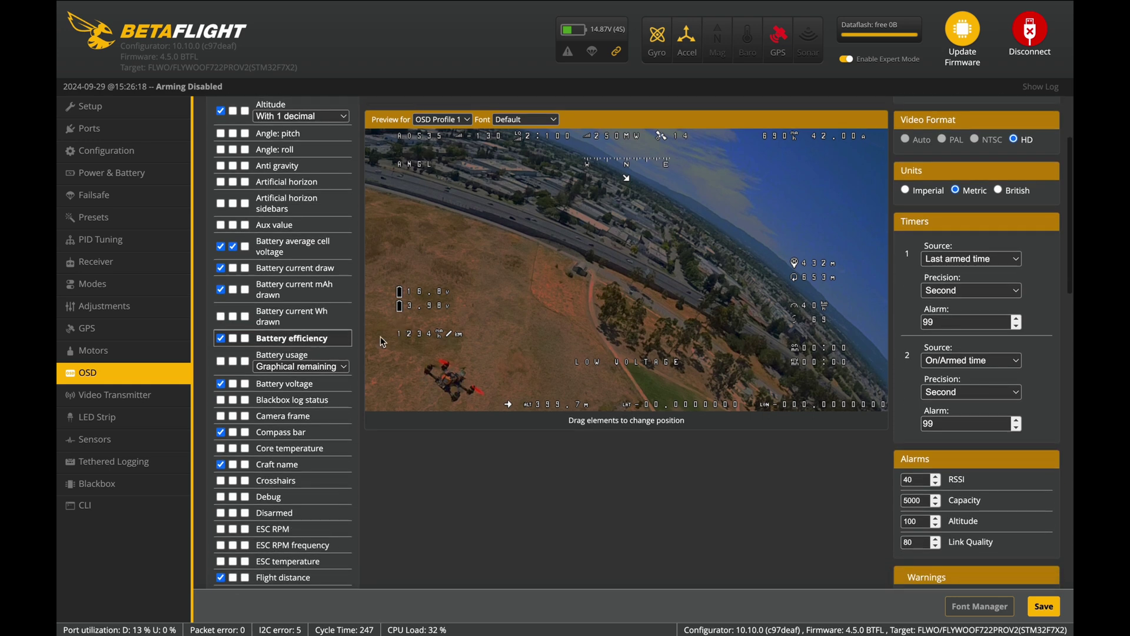
Enable the Battery voltage element for OSD profile 3 and save the OSD settings
click(245, 383)
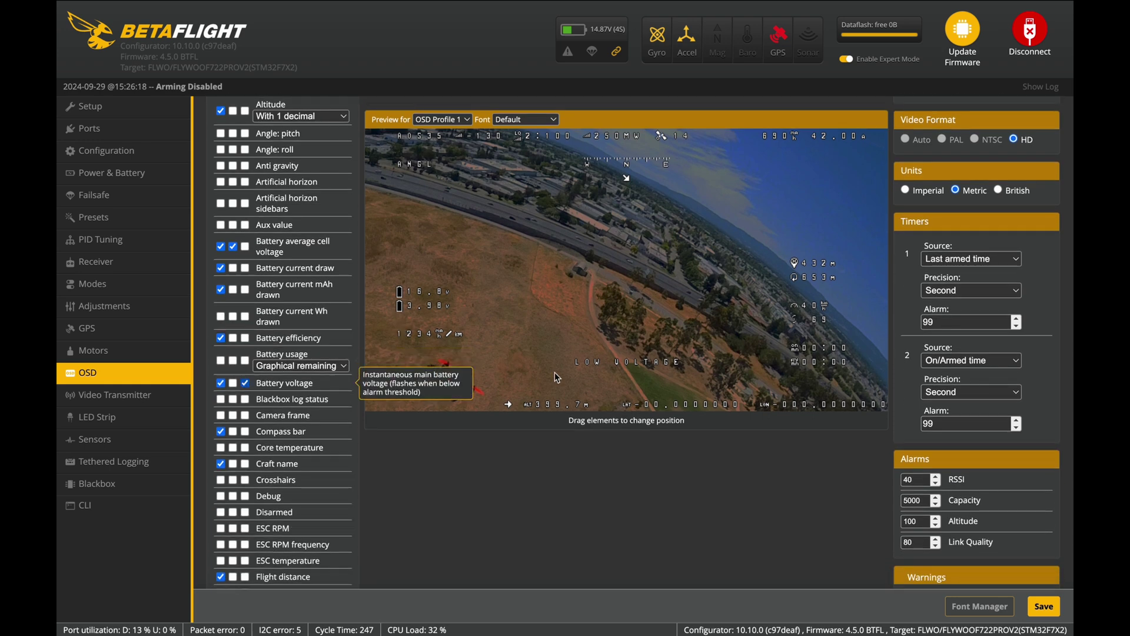
click(1044, 606)
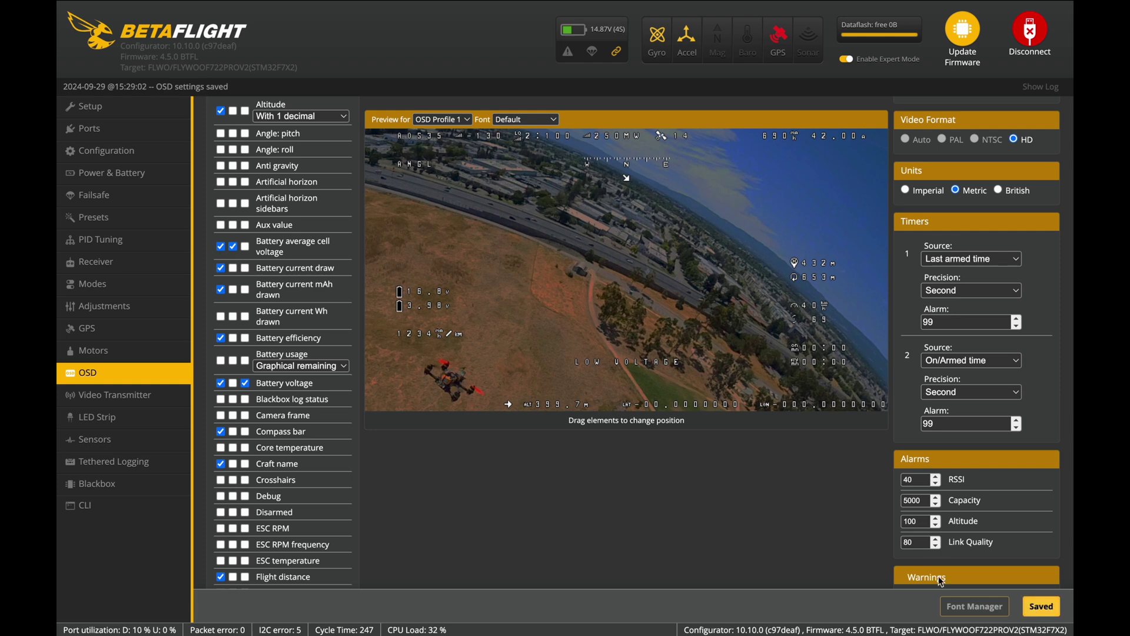
Preview the layouts of OSD Profile 2 and OSD Profile 3, and return the preview to OSD Profile 1
scroll(940, 581, up, 5)
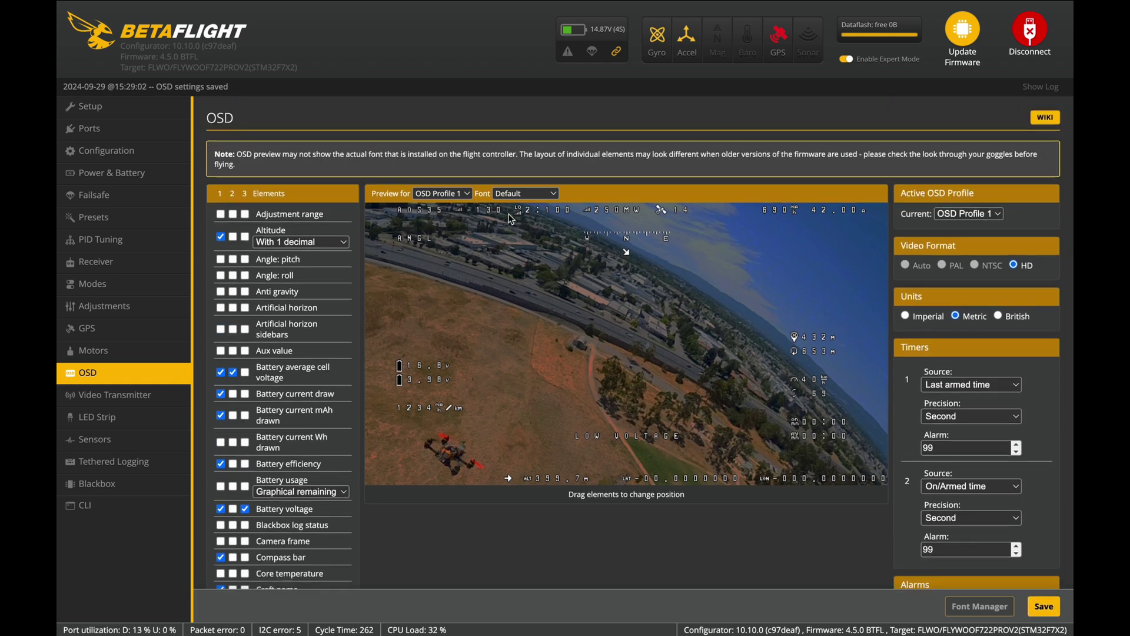
click(429, 193)
click(430, 209)
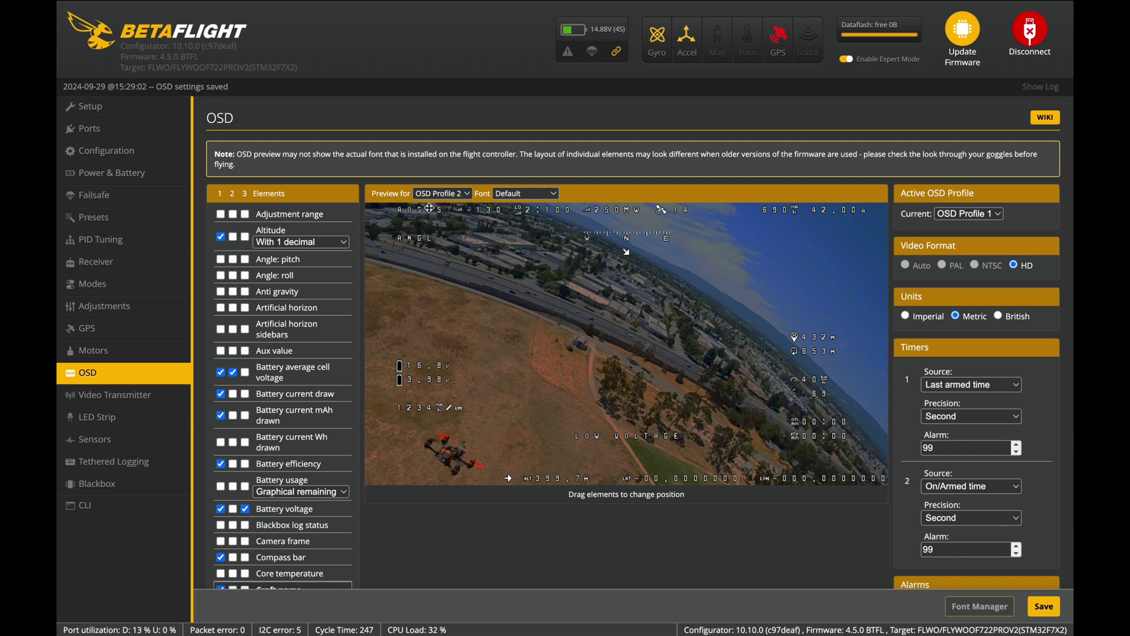
click(436, 193)
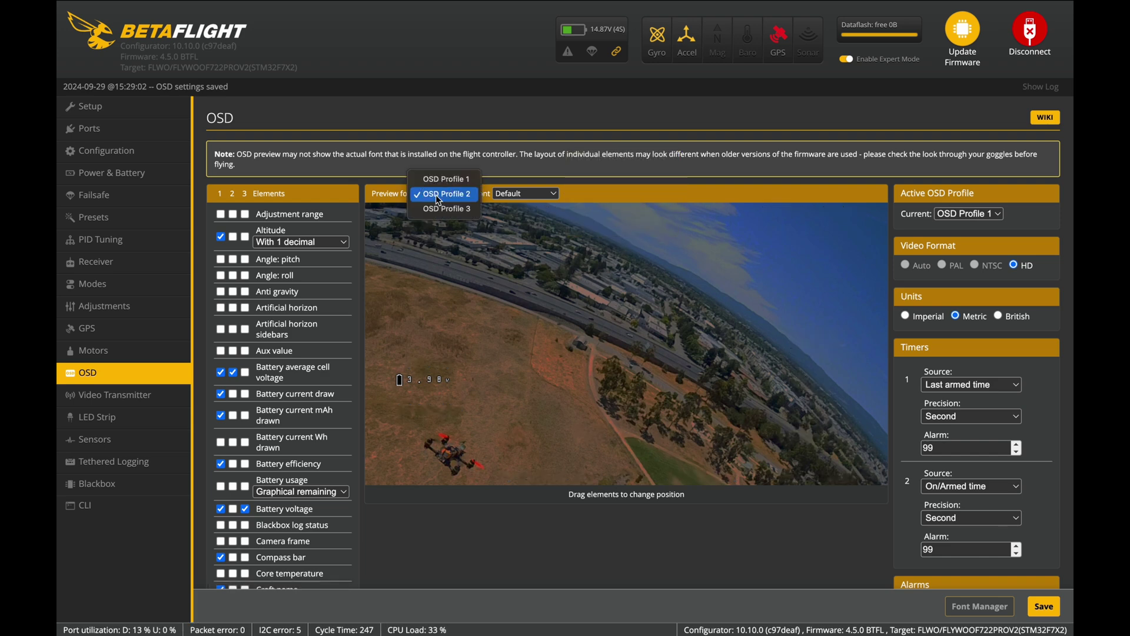
click(436, 208)
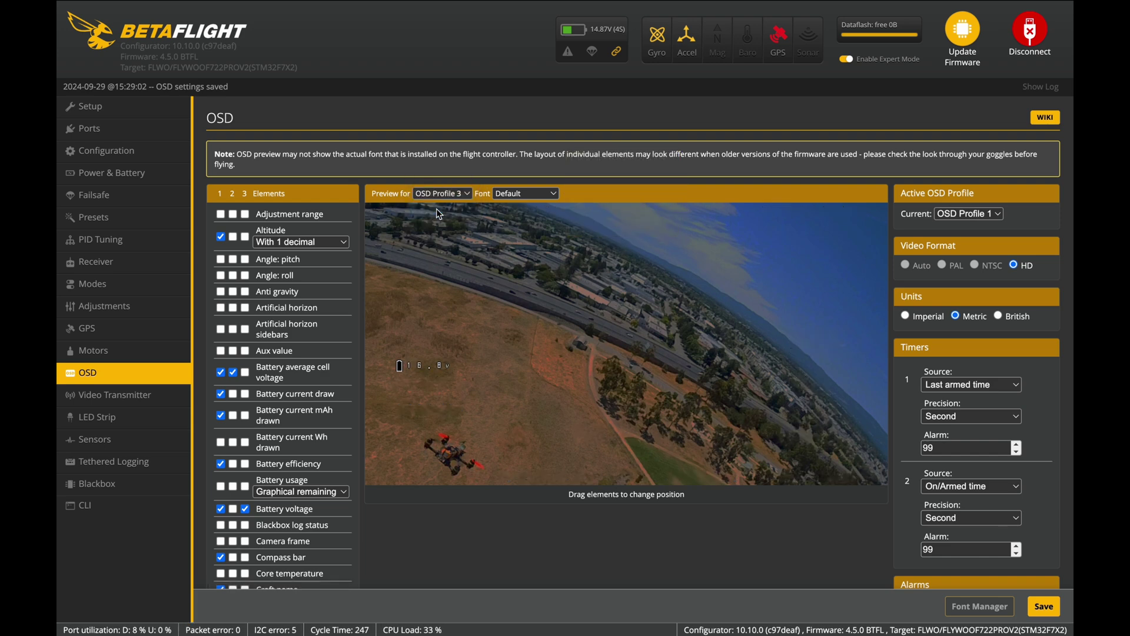
click(436, 193)
click(440, 160)
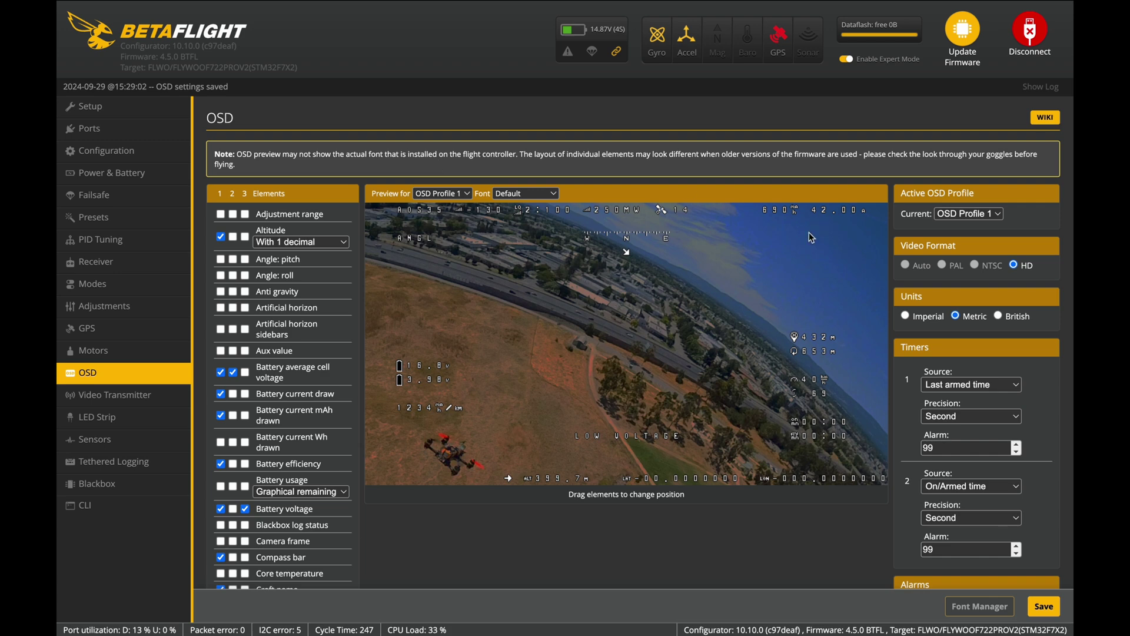
Try OSD Profile 2 as the saved active OSD profile, and switch back to OSD Profile 1 with another save
click(973, 214)
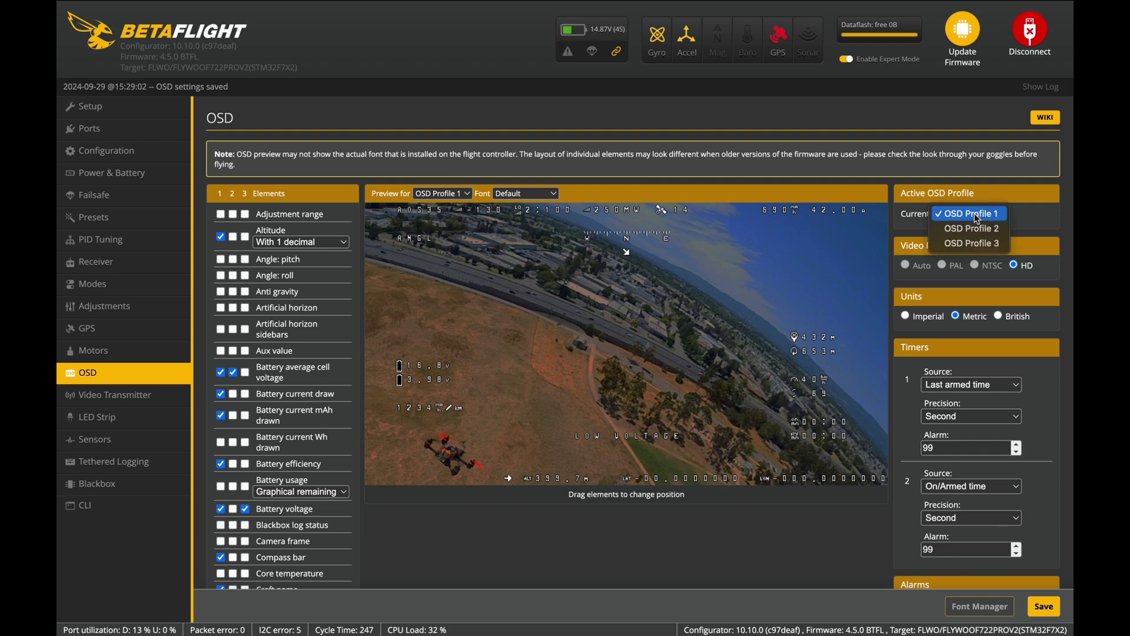
click(909, 212)
mouse_move(896, 199)
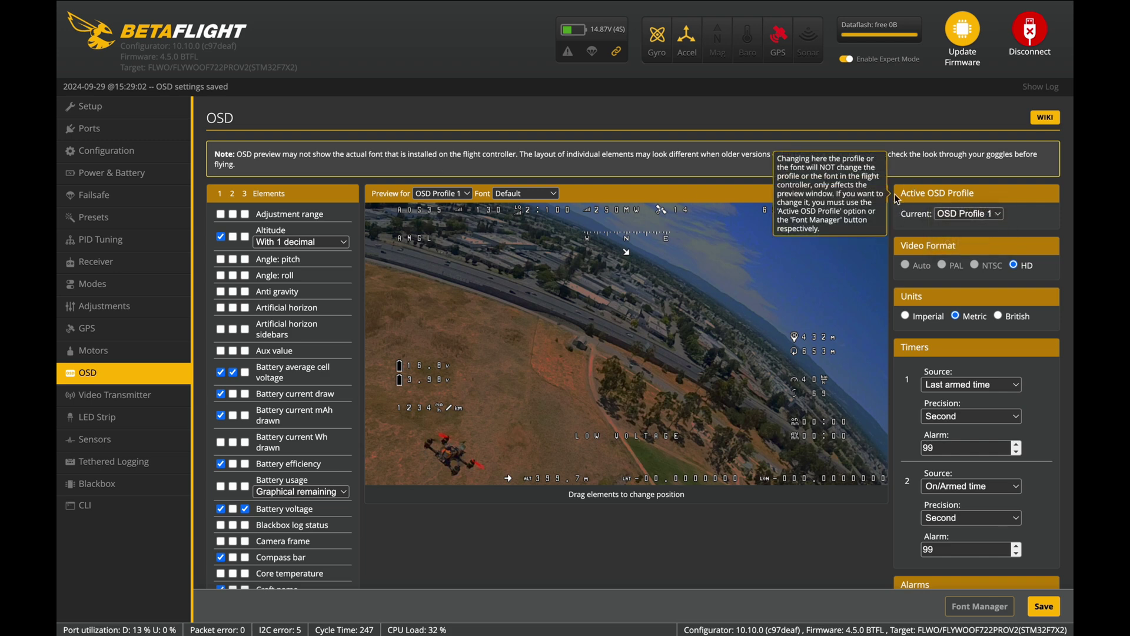
click(960, 218)
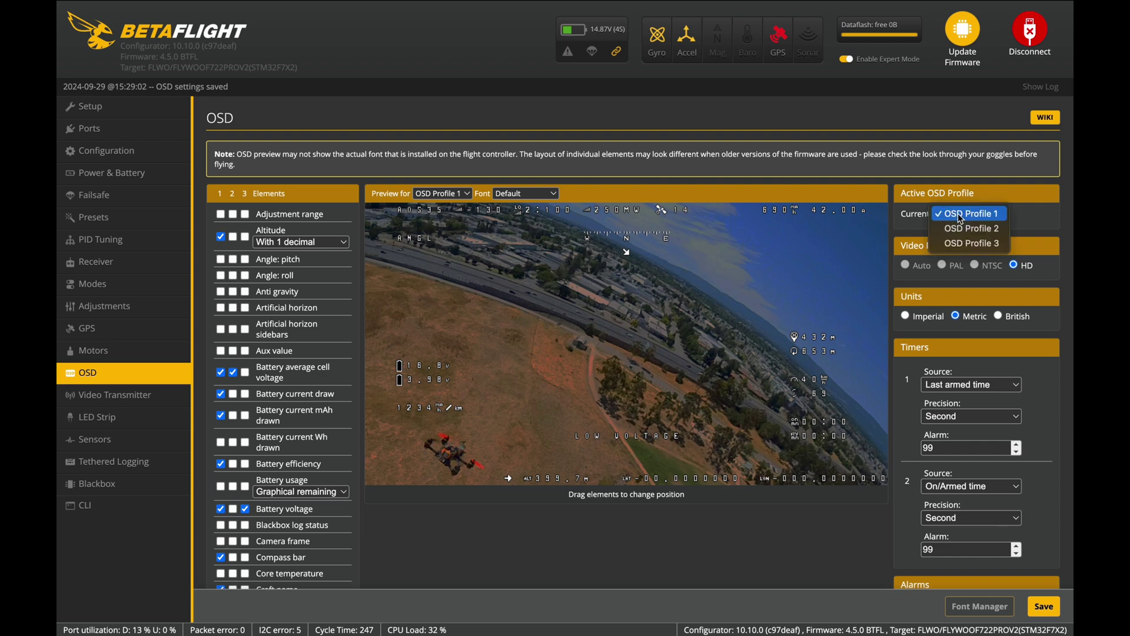
click(959, 228)
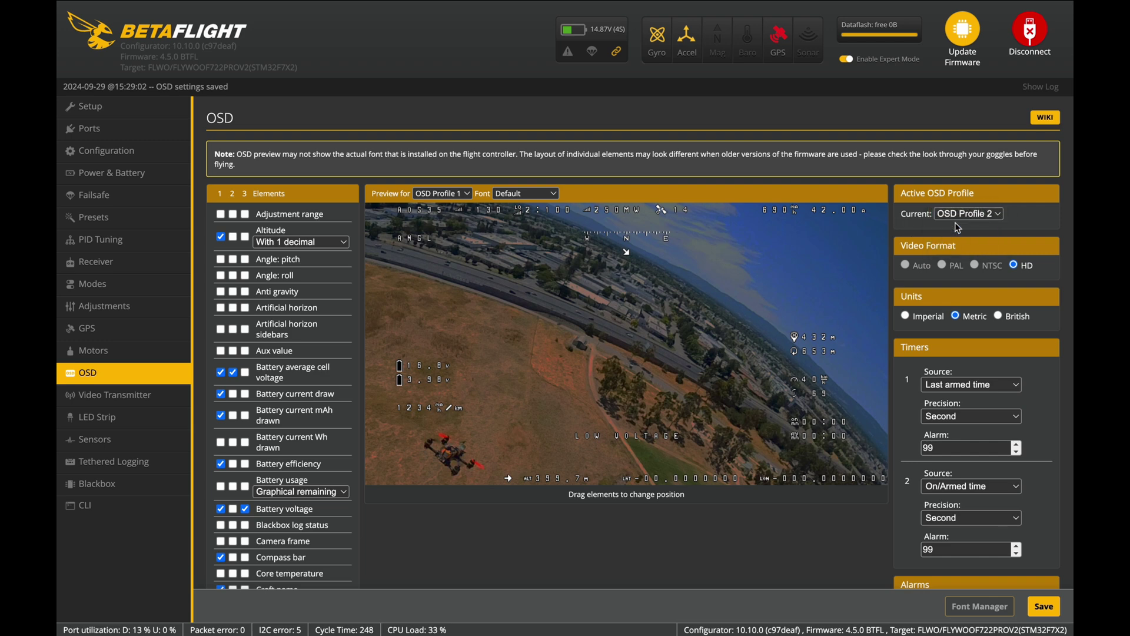
click(1044, 607)
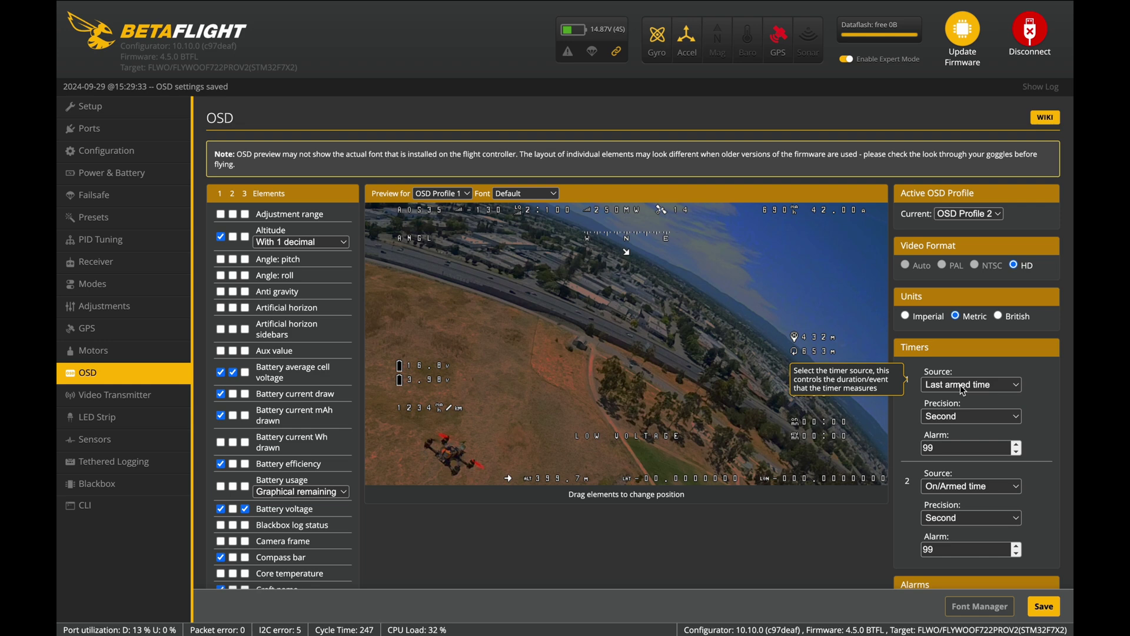
click(1035, 606)
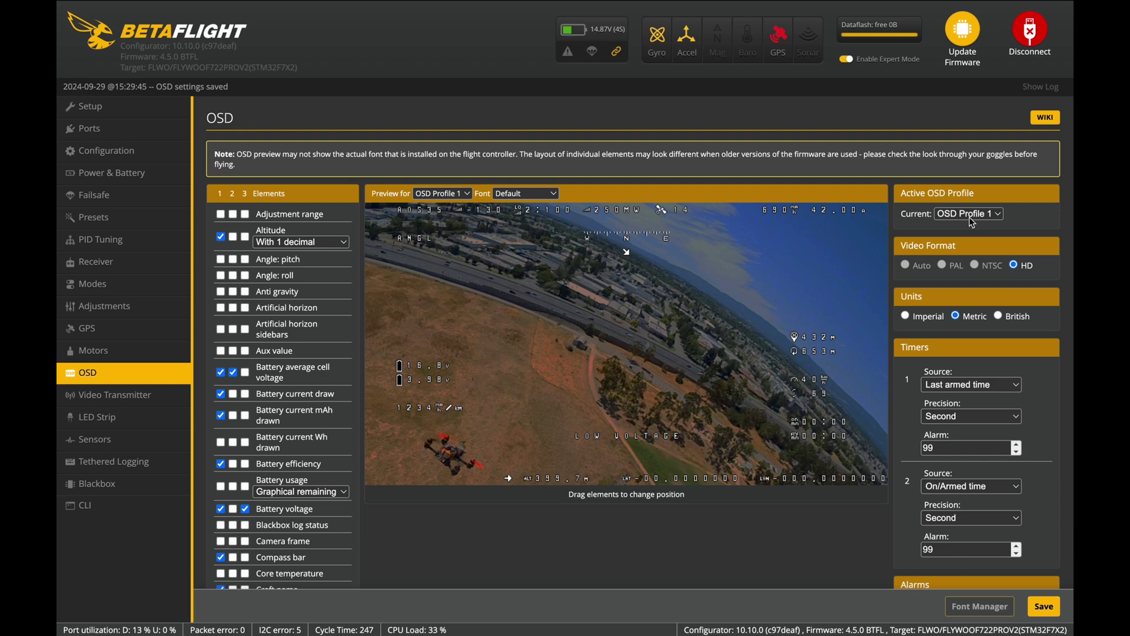
Enable the first in-flight adjustment with AUX 3 as its activating channel, applying OSD Profile Selection via AUX 3
click(91, 307)
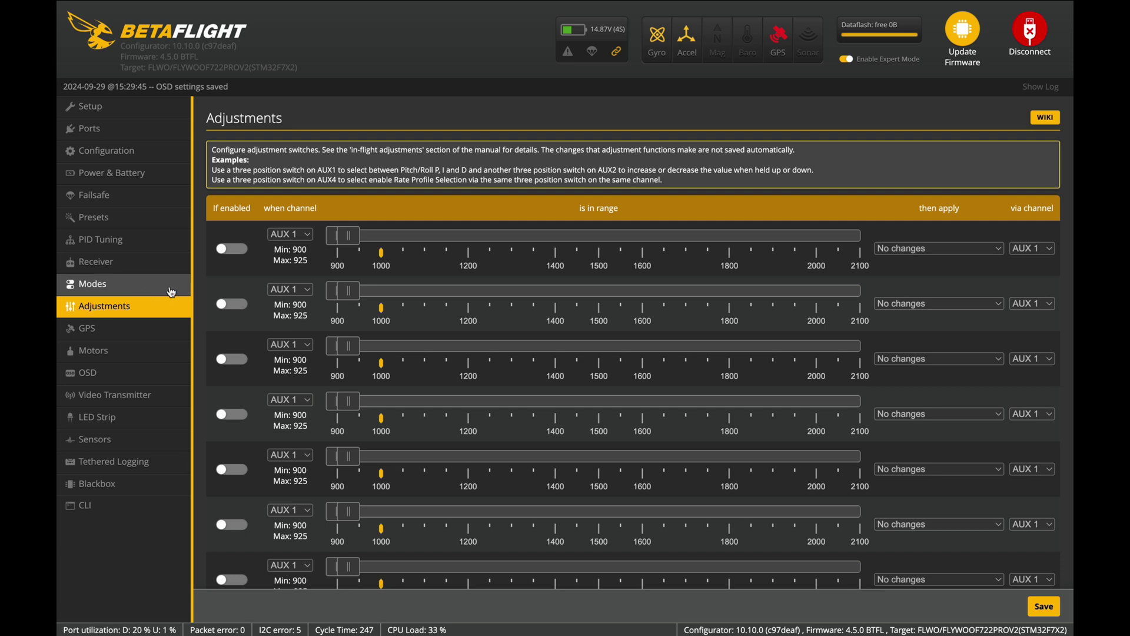
click(234, 248)
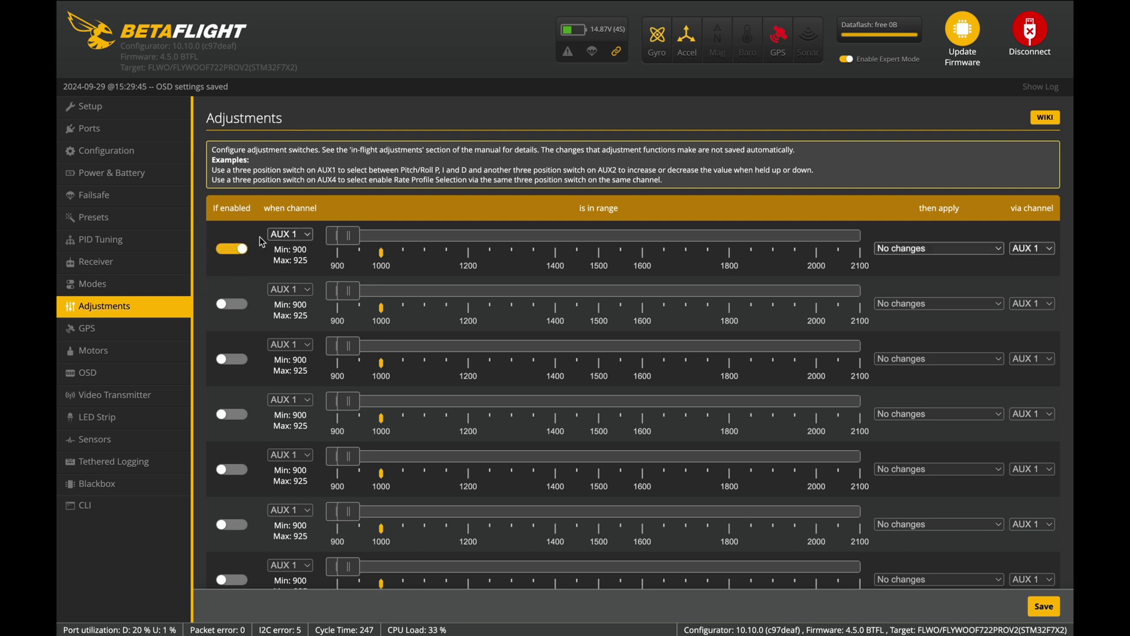
click(280, 239)
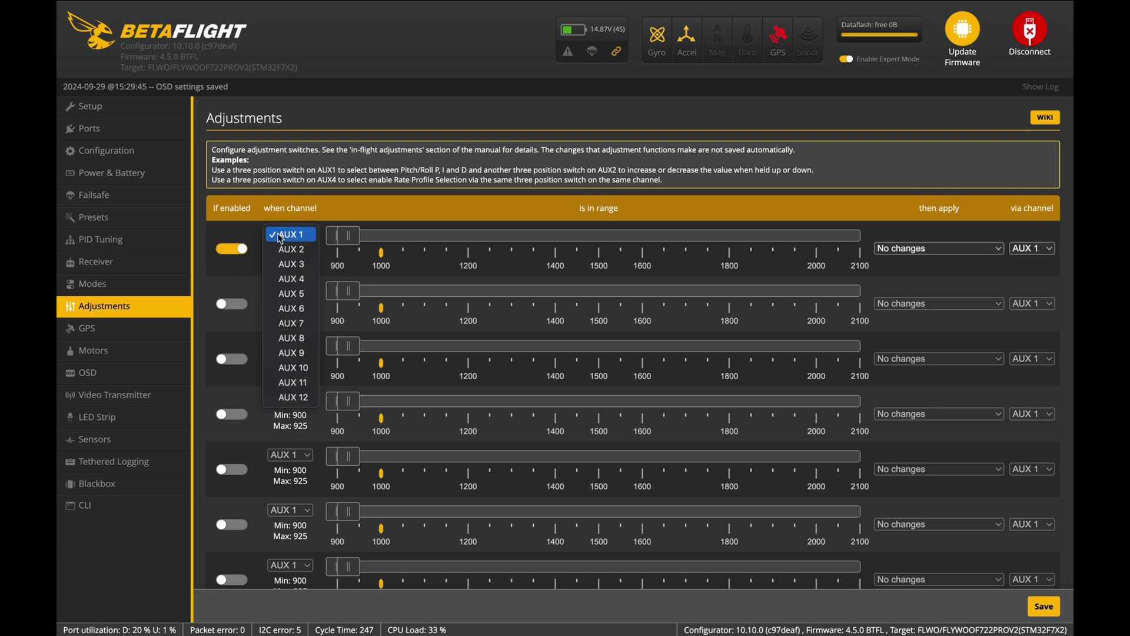
click(288, 269)
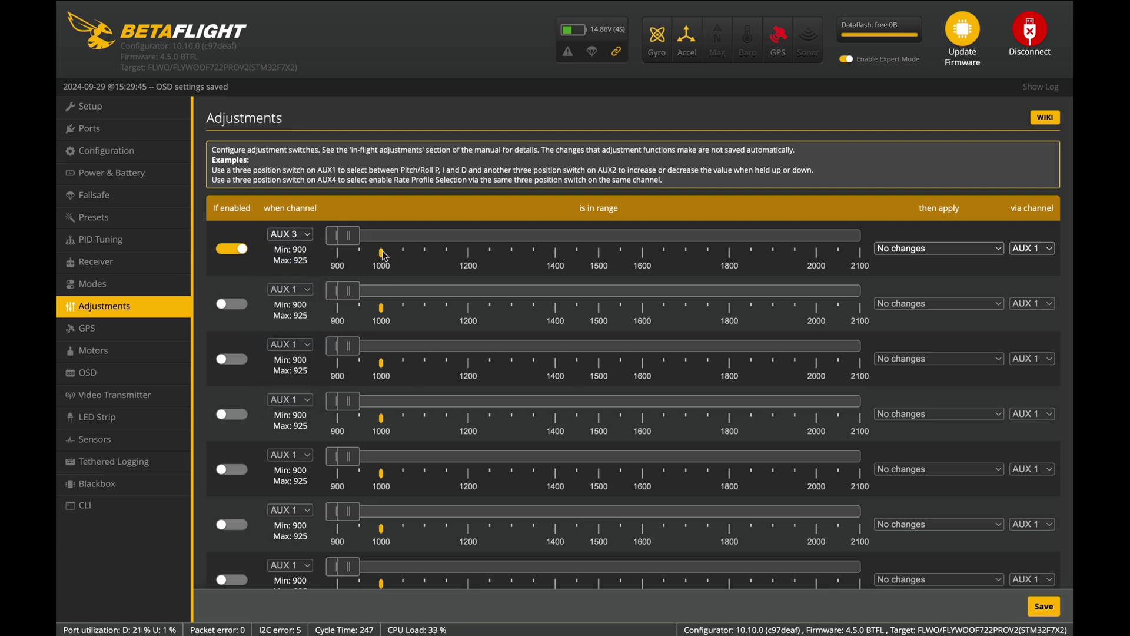
click(907, 250)
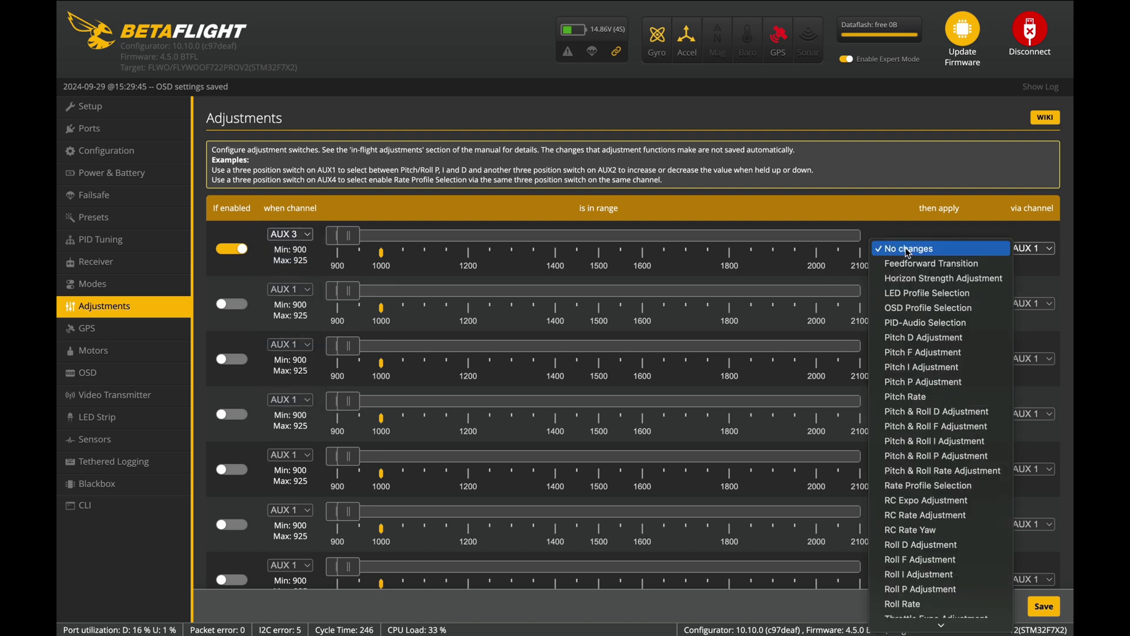
click(896, 309)
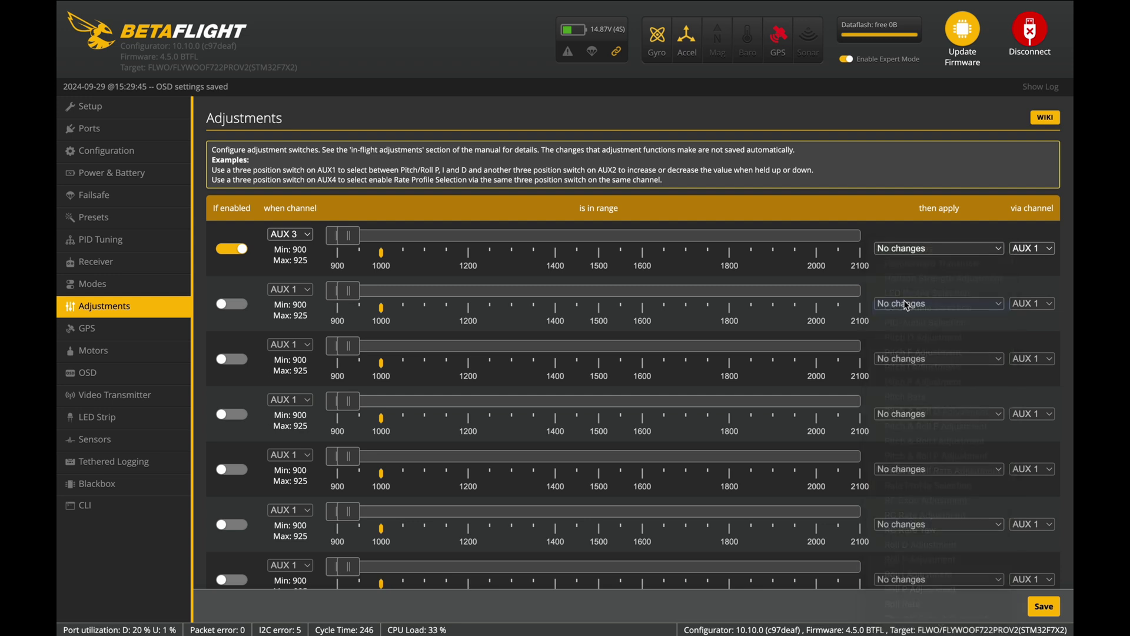
click(1028, 250)
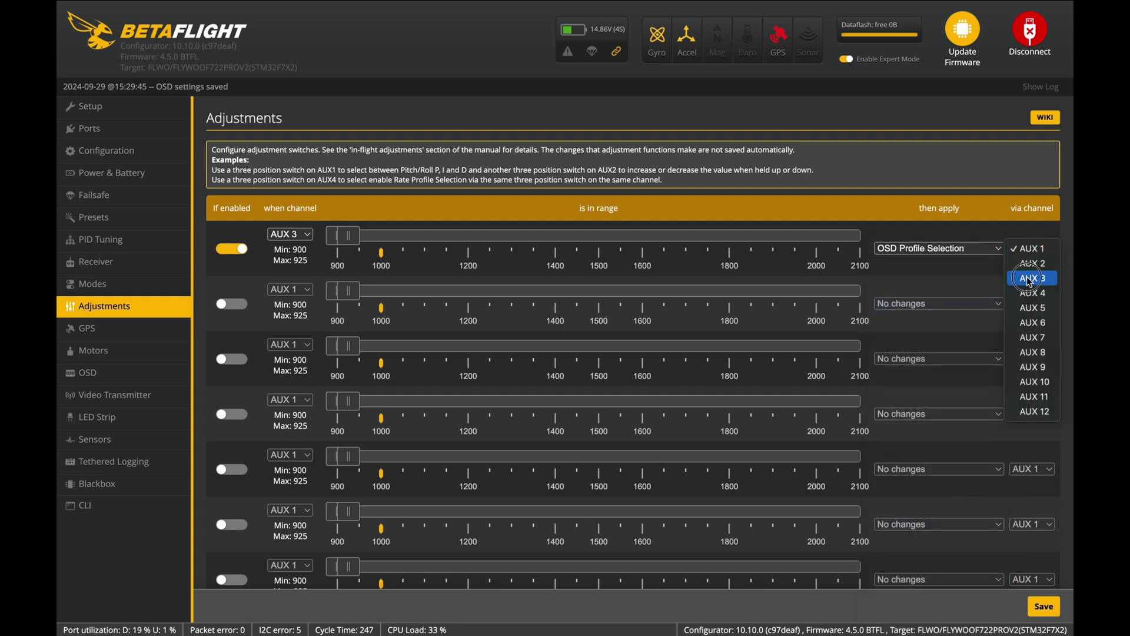
click(1033, 278)
Extend the first adjustment's active range to 900–2100, save it and return to the OSD settings
drag(349, 235, 860, 236)
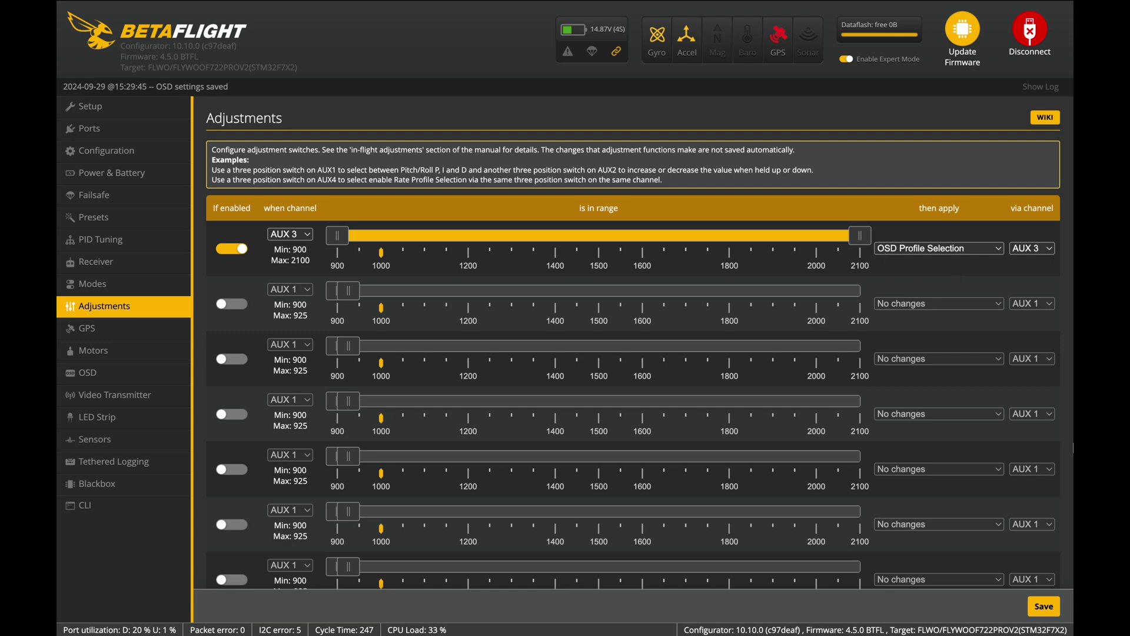
click(1038, 608)
click(119, 382)
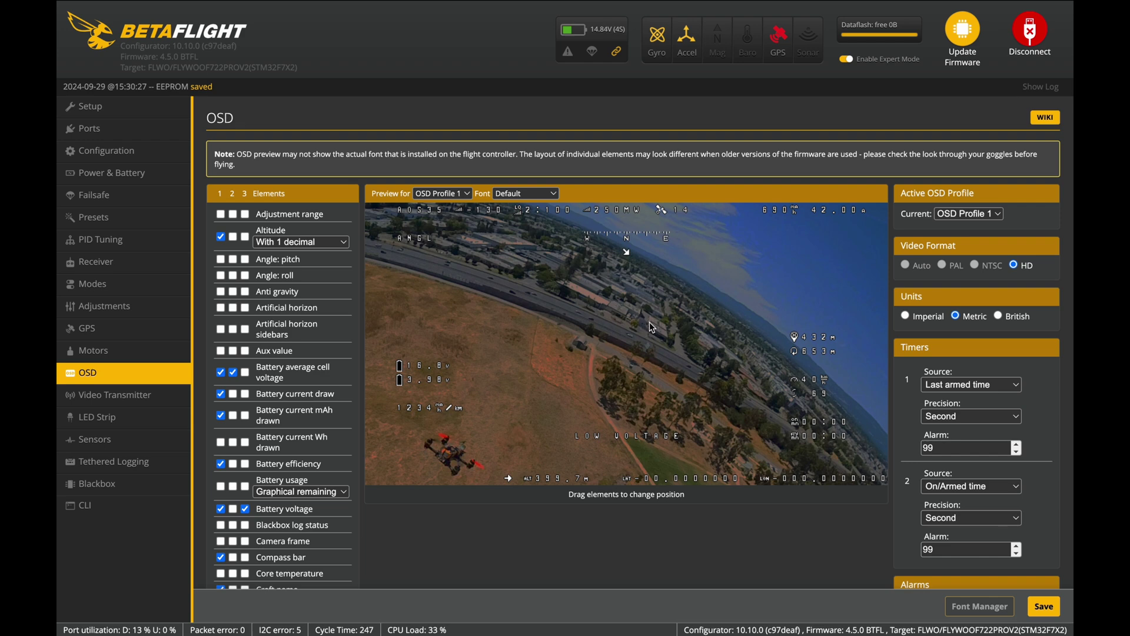
Open the CLI and set displayport_msp_fonts to 0,0,0,0
click(102, 502)
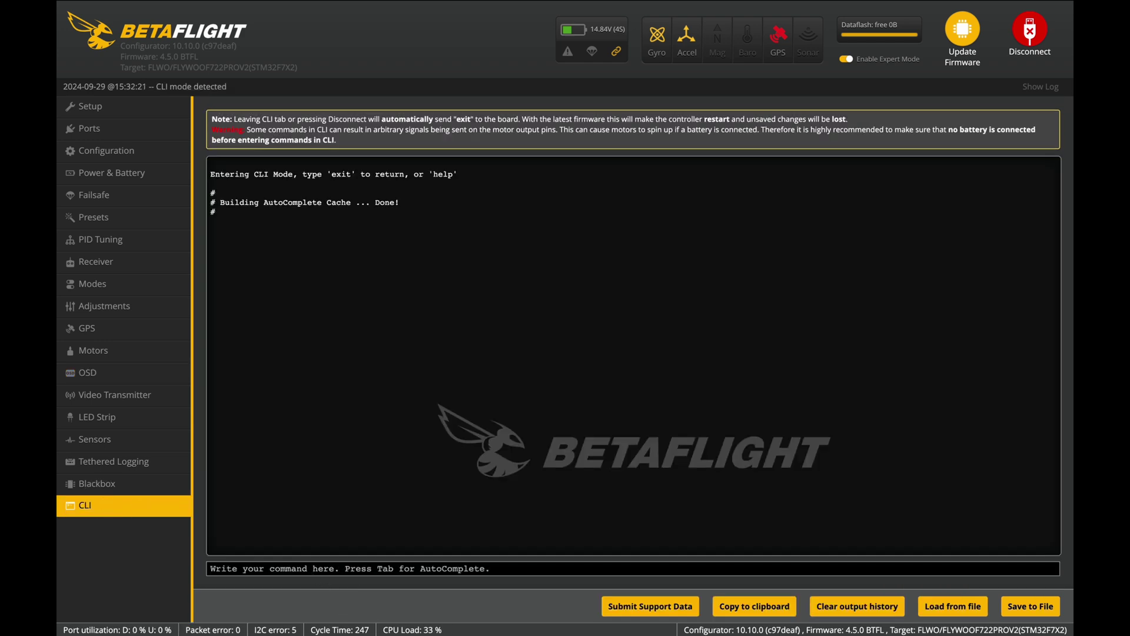
text(set )
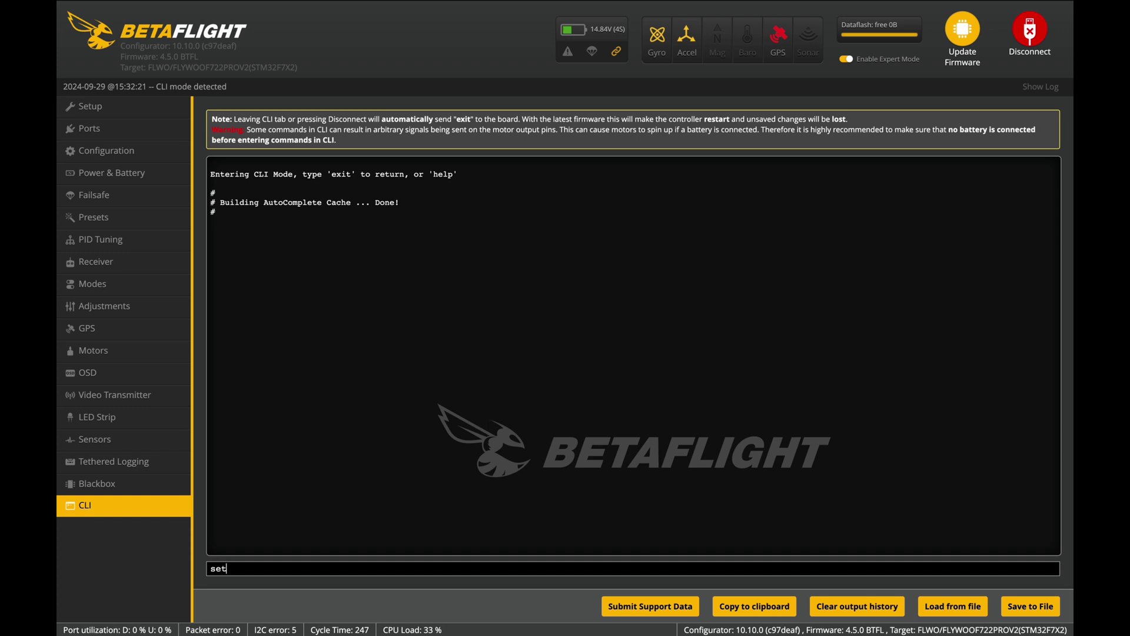
text(disp)
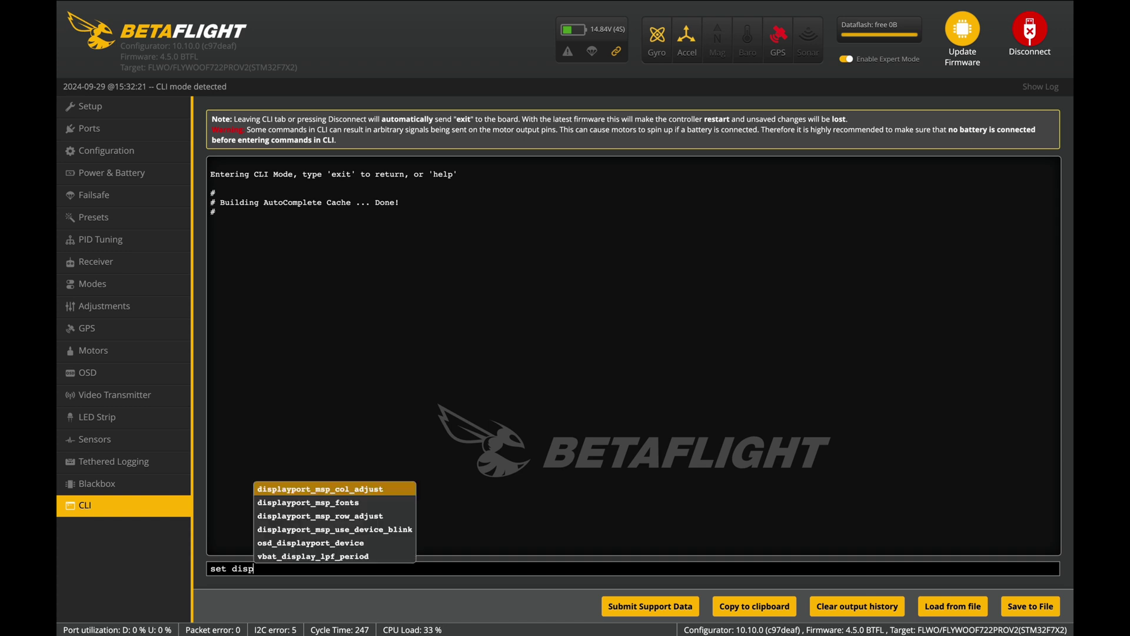
key(Down)
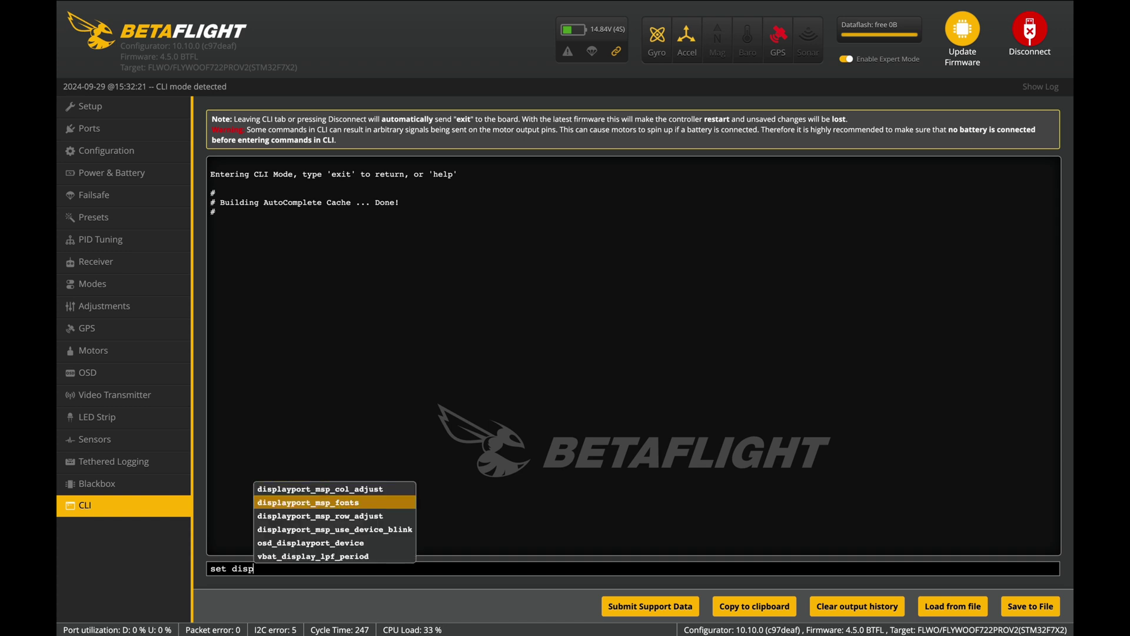
key(Return)
text(= )
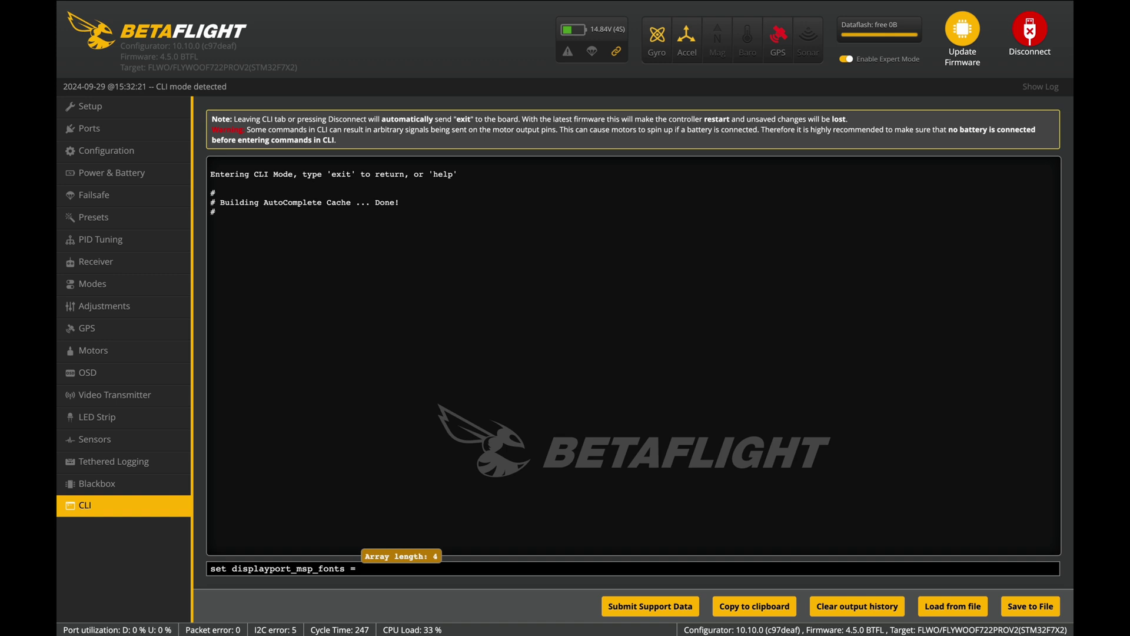
text(0,0,0,0,)
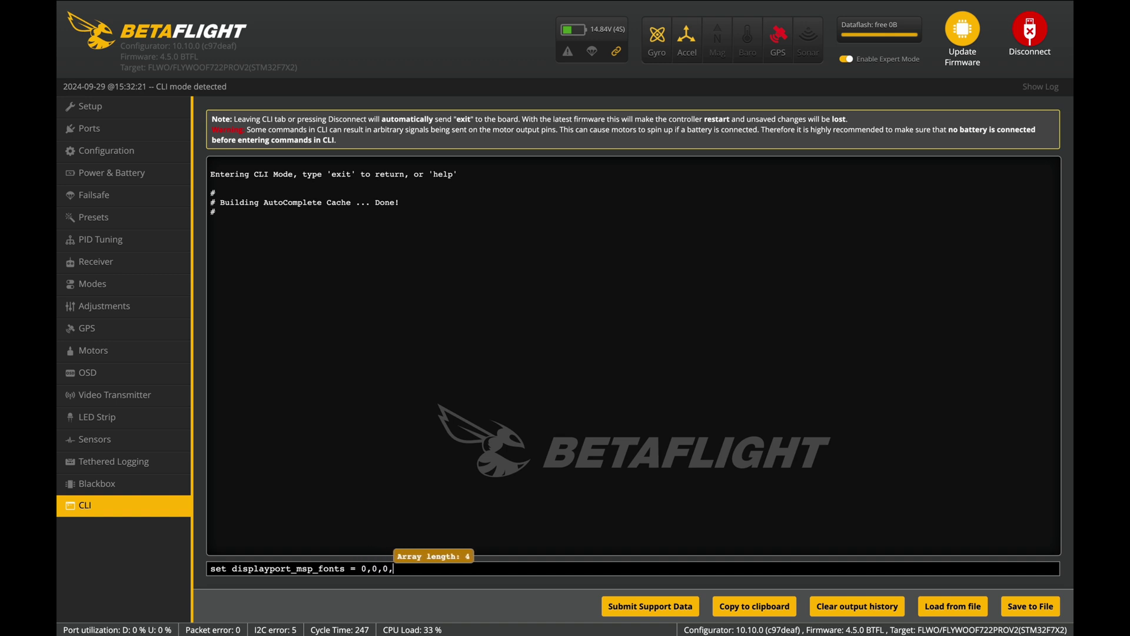
key(Return)
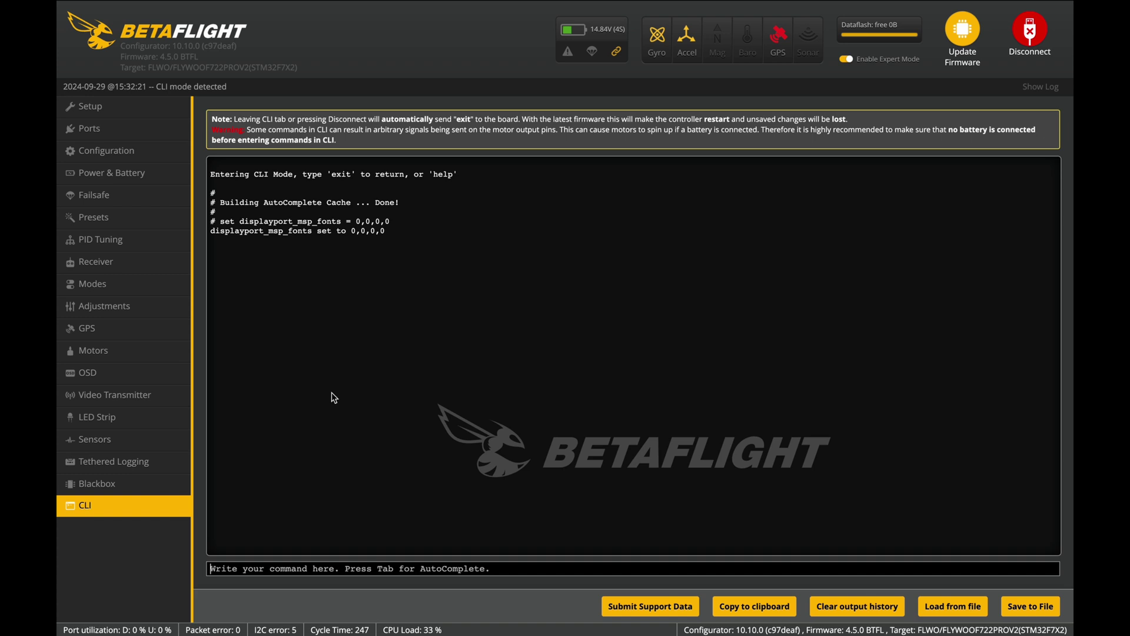
key(Up)
key(ctrl+a)
text(get disp)
key(Tab)
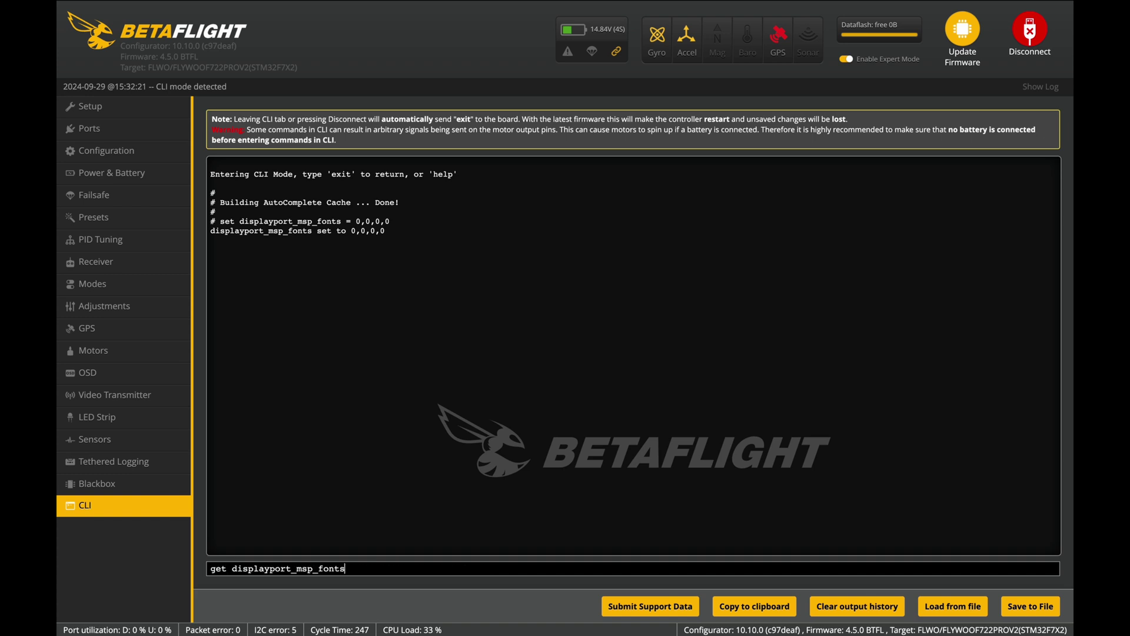
Set displayport_msp_fonts to 0,1,2,3 in the CLI and save the configuration to the flight controller
key(ctrl+a)
text(set displayport_msp_fonts = 0,1,2,3)
key(Return)
text(save)
key(Return)
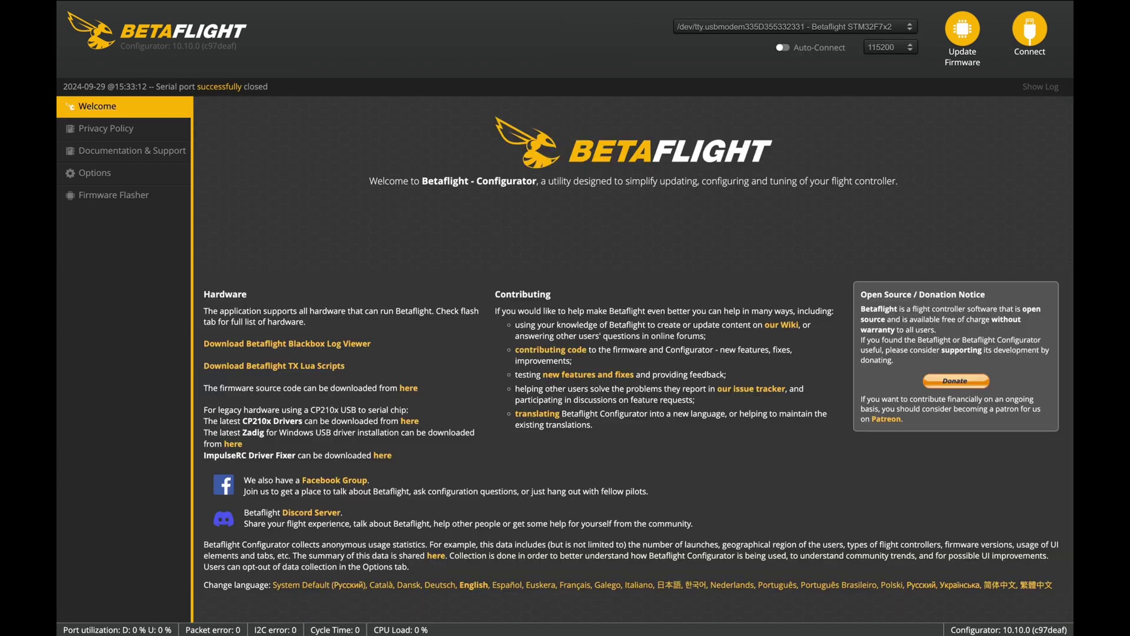